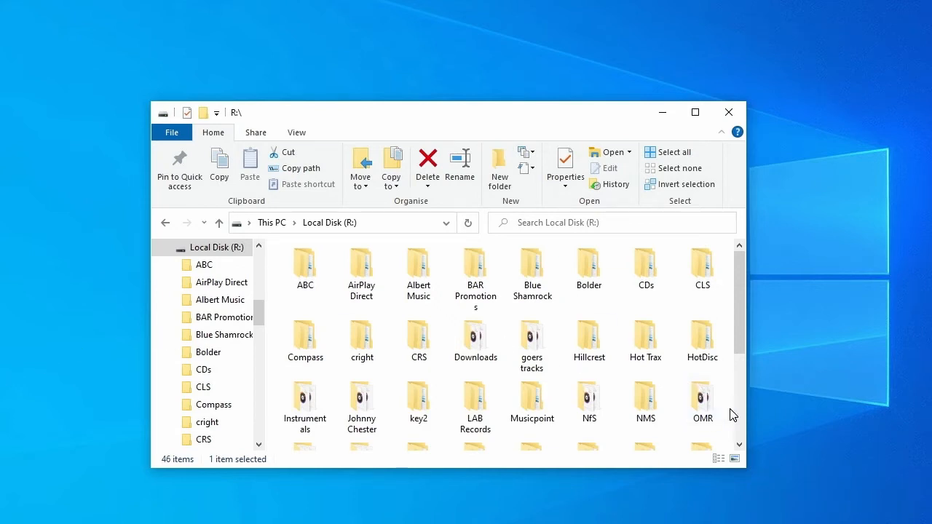
- Browse the music folders on drive R:, looking into TM Century folder 1009 and Play MPE folder Nov 21
{"action": "scroll", "coordinate": [732, 379], "scroll_direction": "down", "scroll_amount": 3}
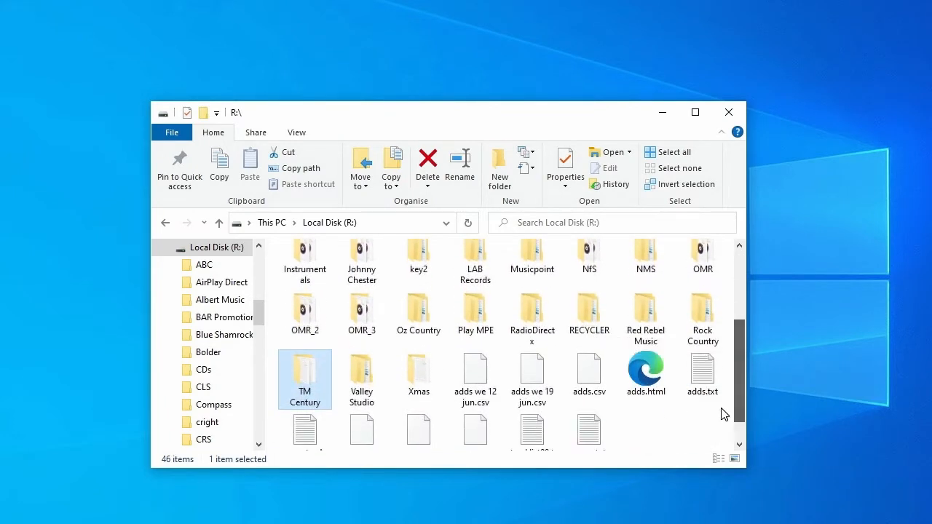
{"action": "double_click", "coordinate": [317, 398]}
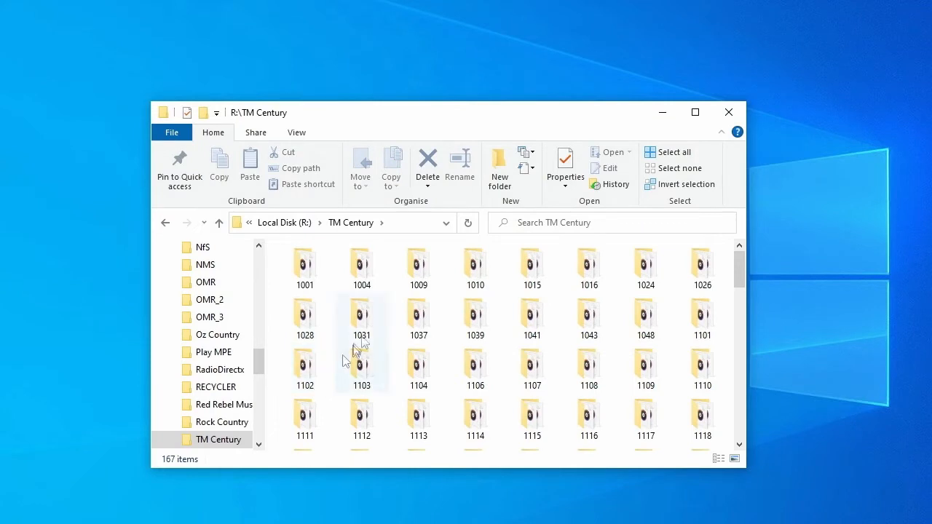
{"action": "double_click", "coordinate": [425, 278]}
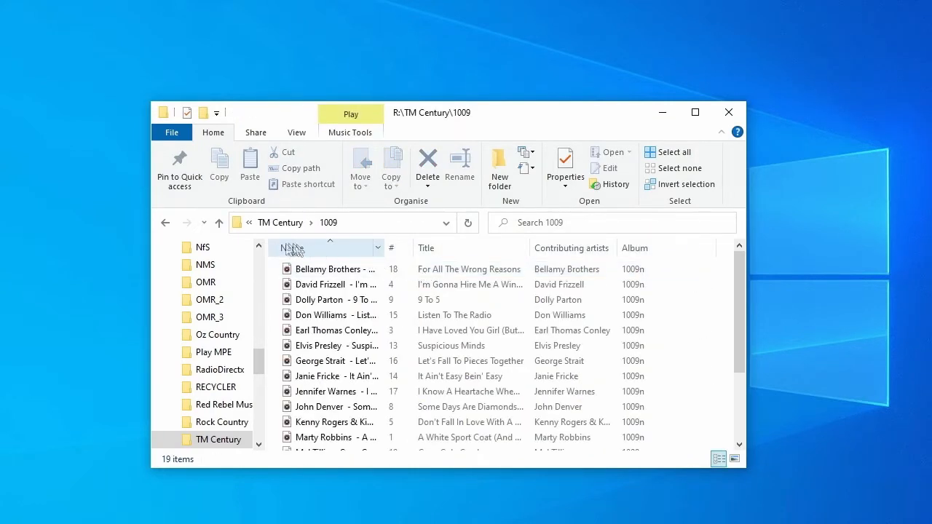
{"action": "double_click", "coordinate": [218, 222]}
{"action": "double_click", "coordinate": [475, 351]}
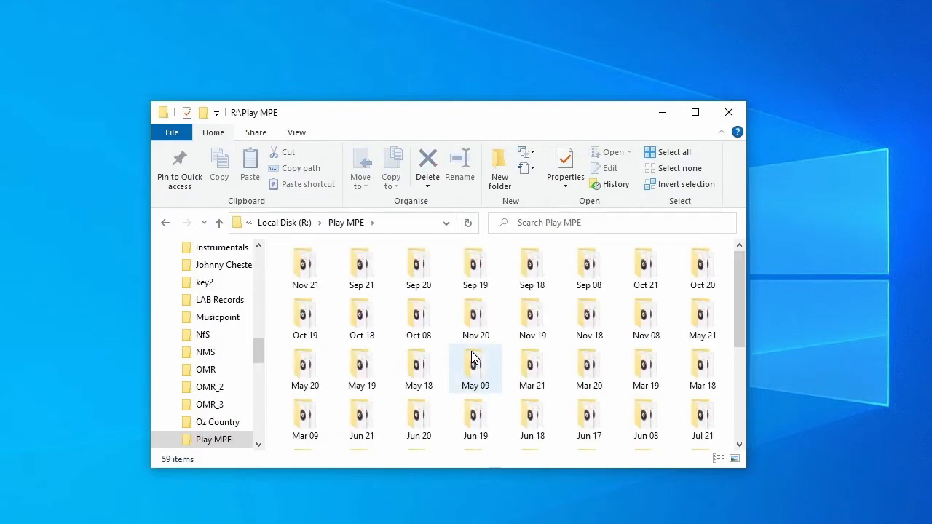
{"action": "double_click", "coordinate": [315, 275]}
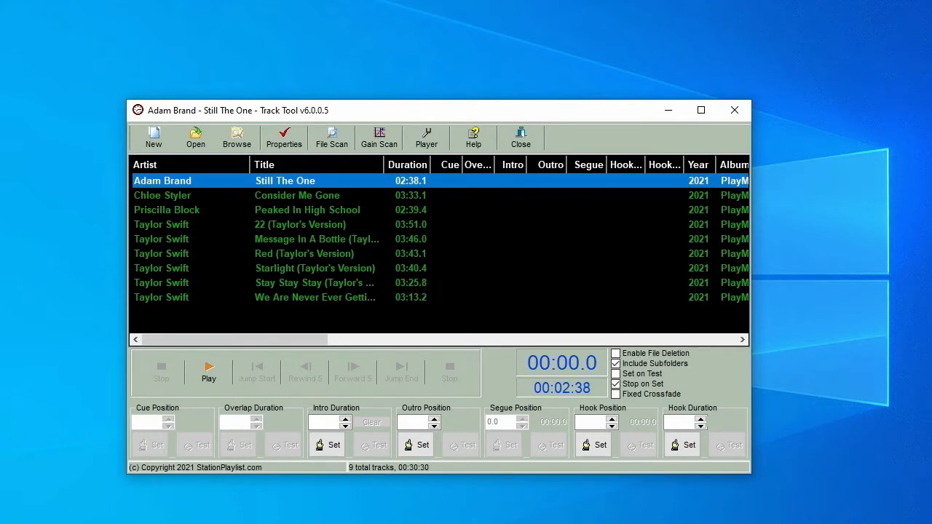
- Run a crossfade file scan on all loaded tracks with ReplayGain in use
{"action": "left_click", "coordinate": [340, 143]}
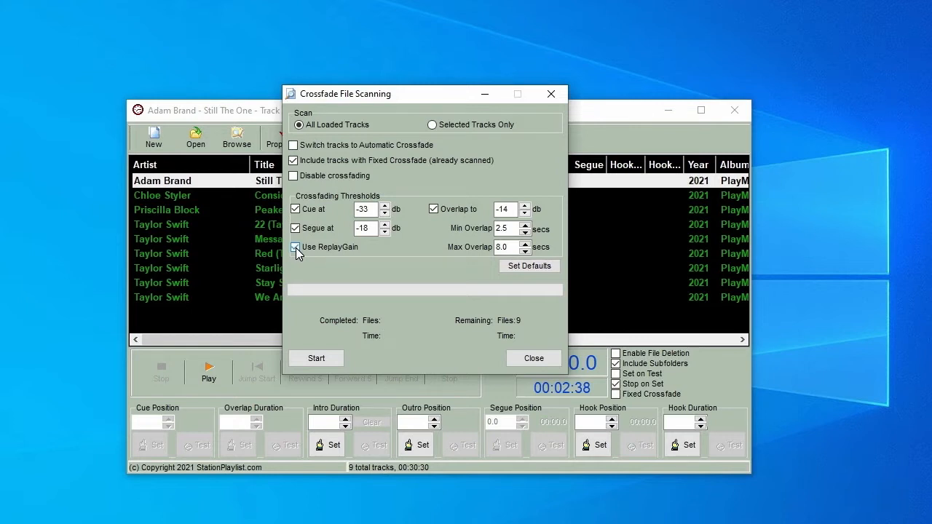
{"action": "key", "text": "Return"}
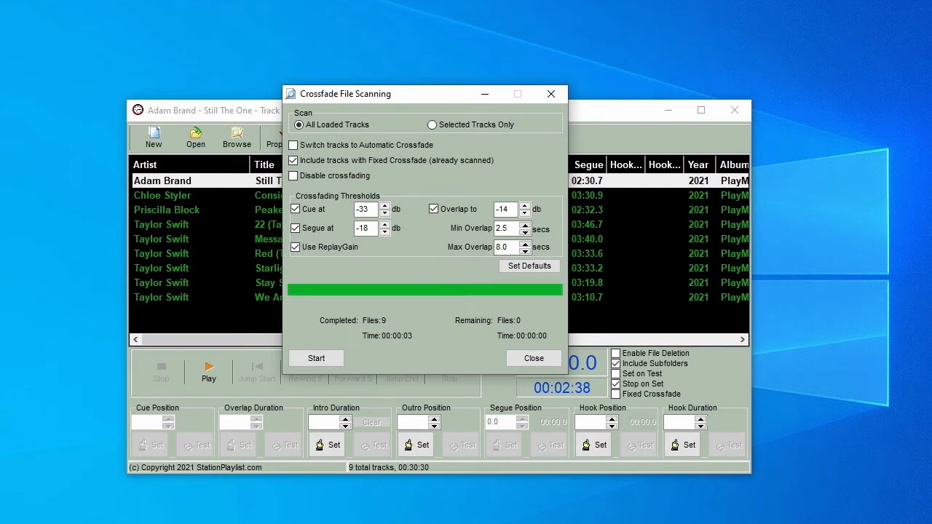
{"action": "left_click", "coordinate": [552, 362]}
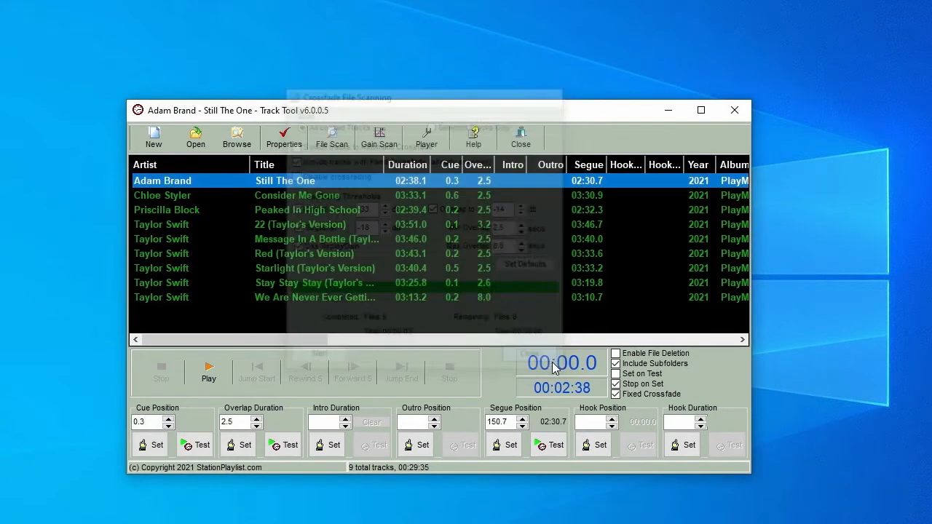
- Review the track info, categorization and timing properties of the track Still The One
{"action": "left_click", "coordinate": [283, 138]}
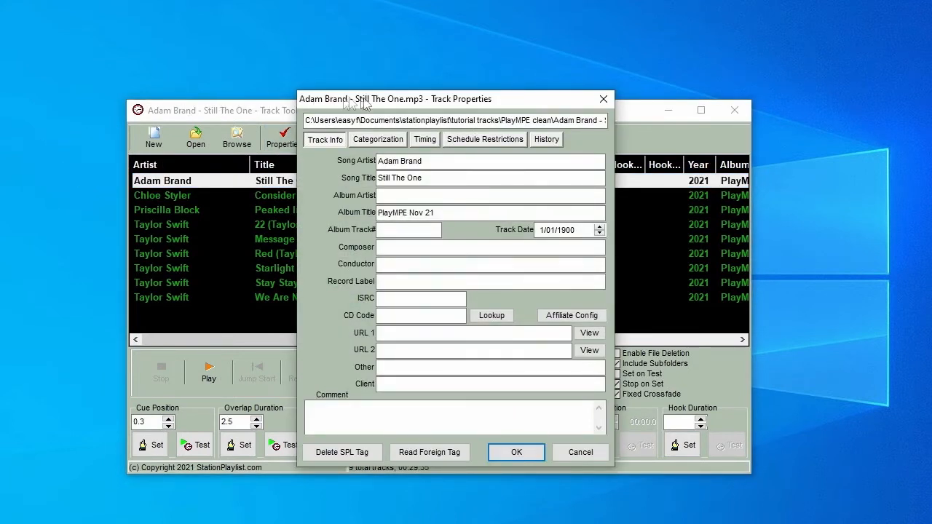
{"action": "left_click", "coordinate": [373, 142]}
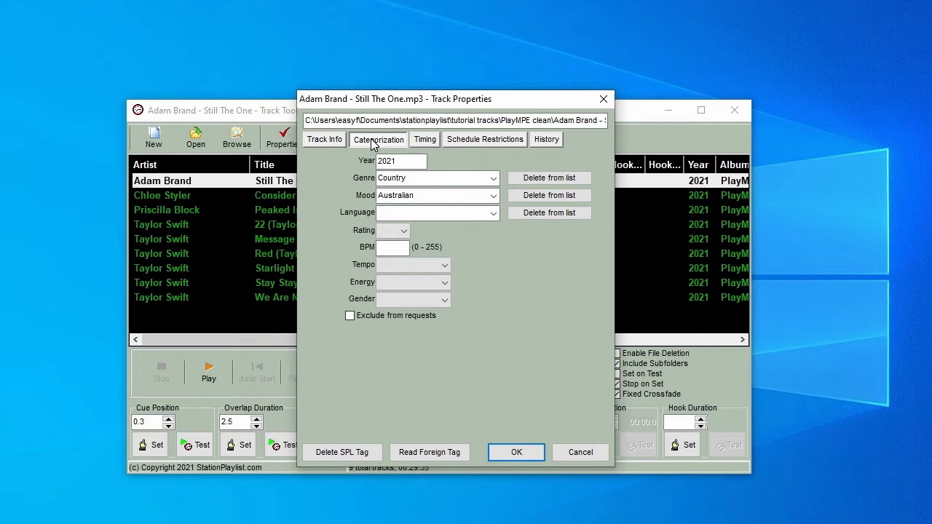
{"action": "left_click", "coordinate": [429, 142]}
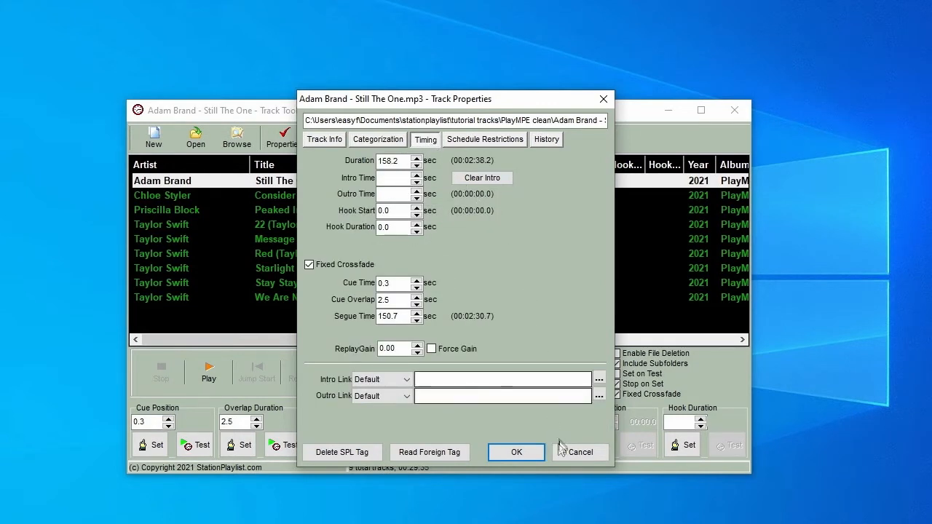
{"action": "left_click", "coordinate": [520, 454]}
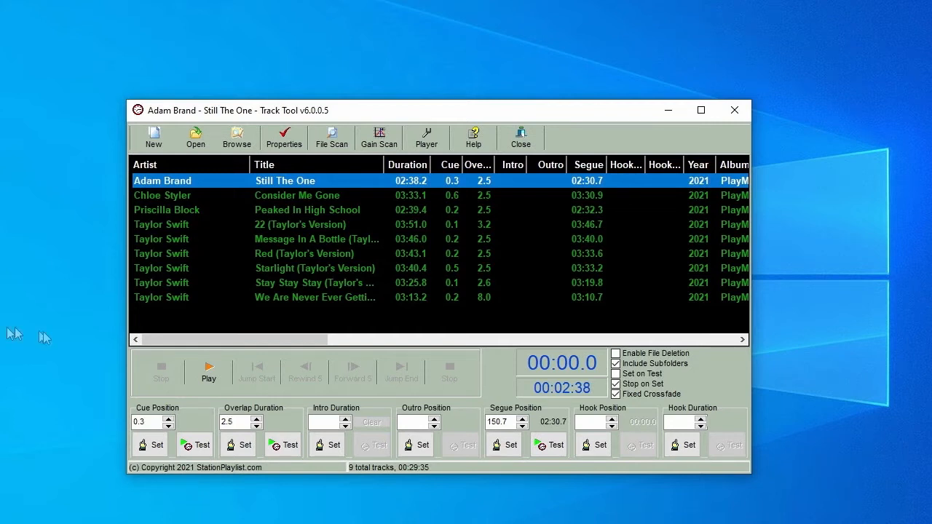
- Play Still The One, set its intro duration to about 3.8 seconds at the playing position, and test the intro
{"action": "left_click", "coordinate": [222, 377]}
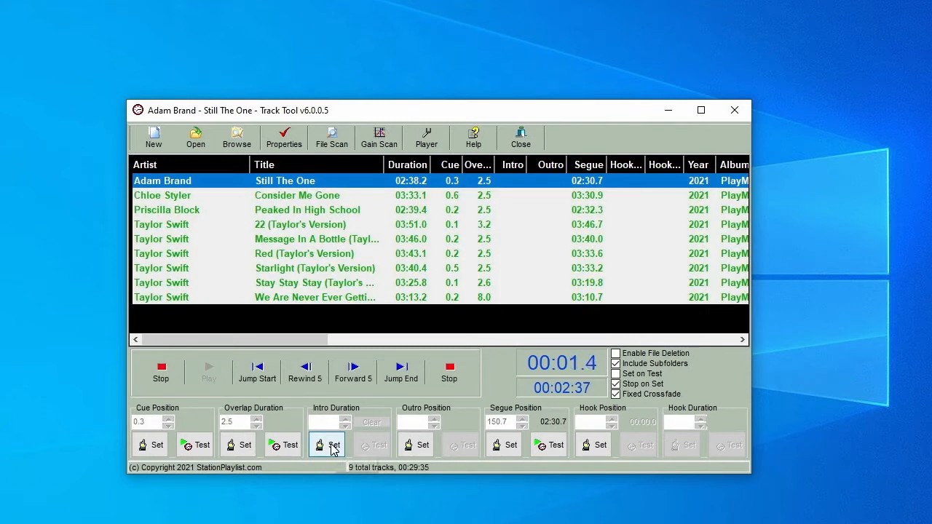
{"action": "left_click", "coordinate": [331, 446]}
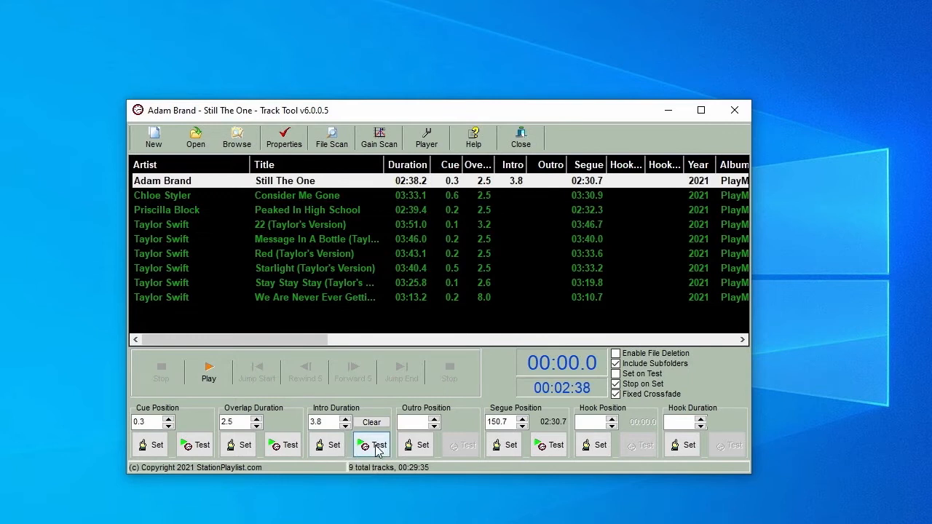
{"action": "left_click", "coordinate": [378, 452]}
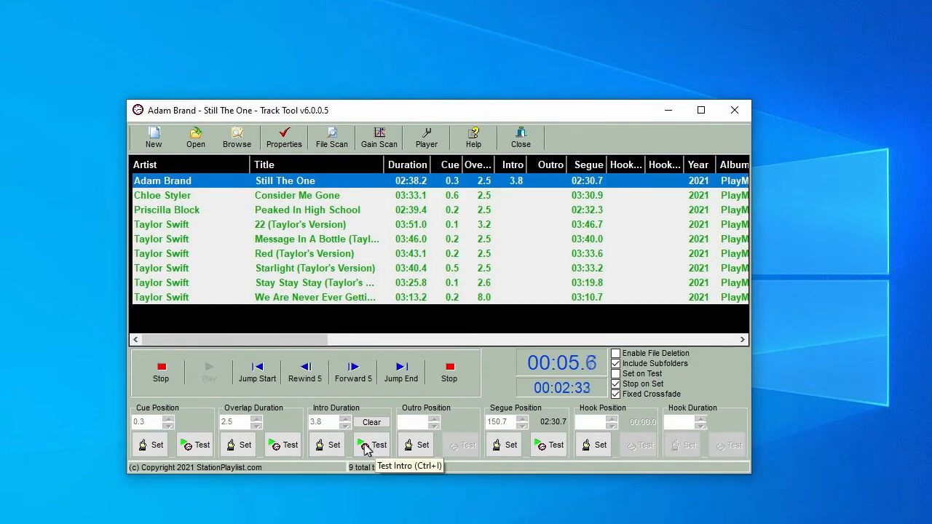
{"action": "left_click", "coordinate": [161, 373]}
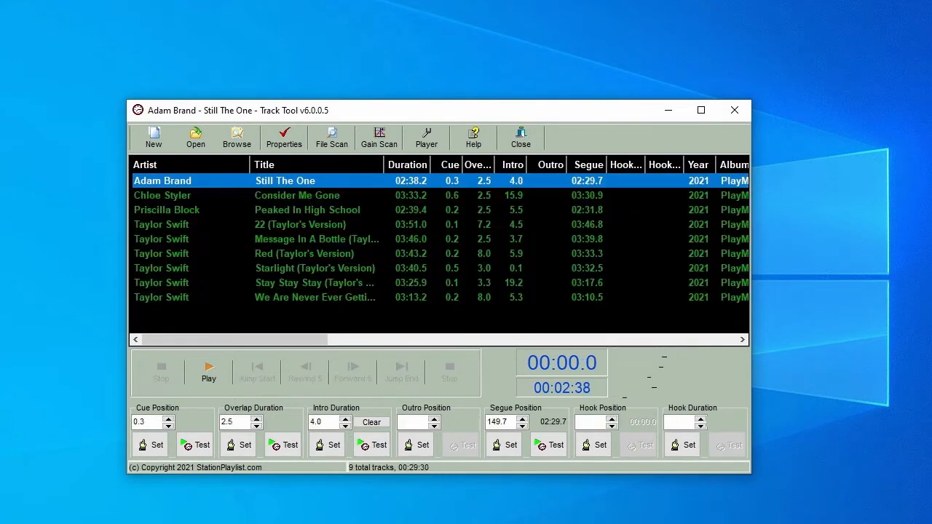
- Close Track Tool, examine the general options in StationPlaylist Creator Pro, and return to the categories list
{"action": "left_click", "coordinate": [520, 138]}
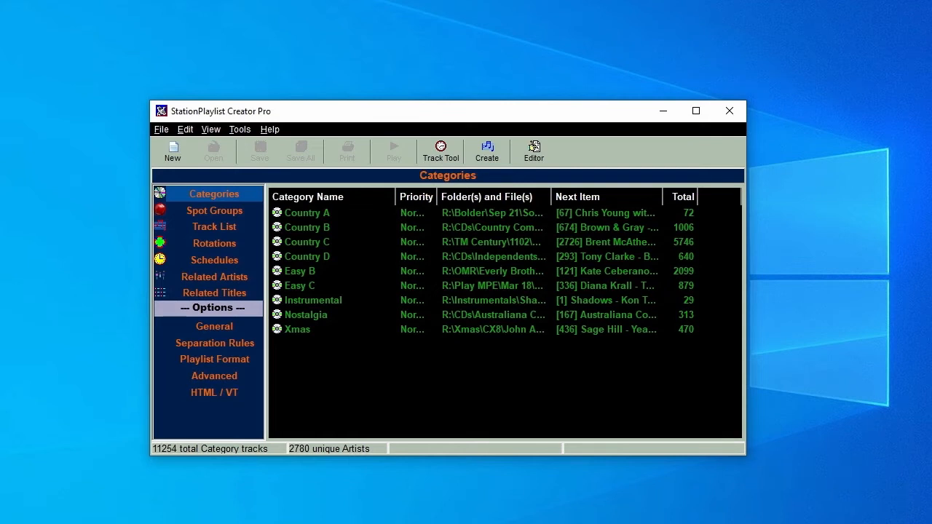
{"action": "left_click", "coordinate": [188, 329]}
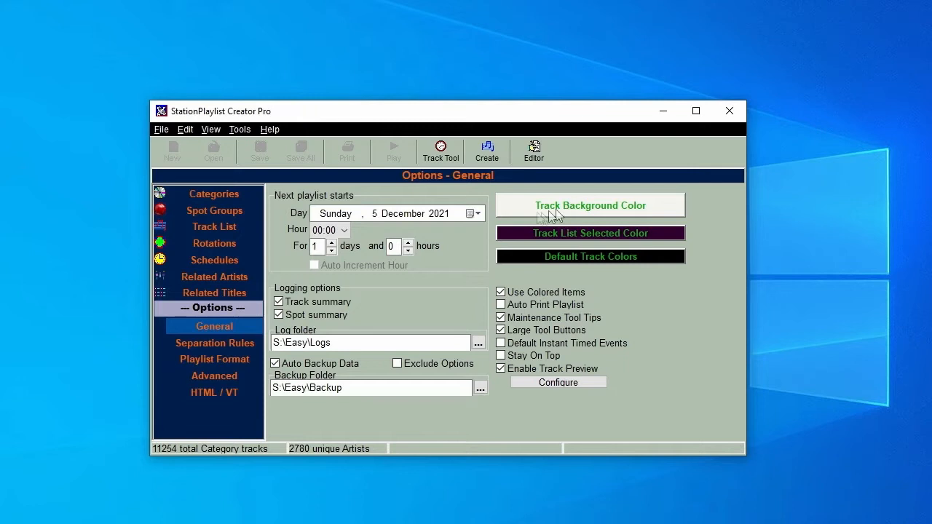
{"action": "left_click", "coordinate": [216, 195]}
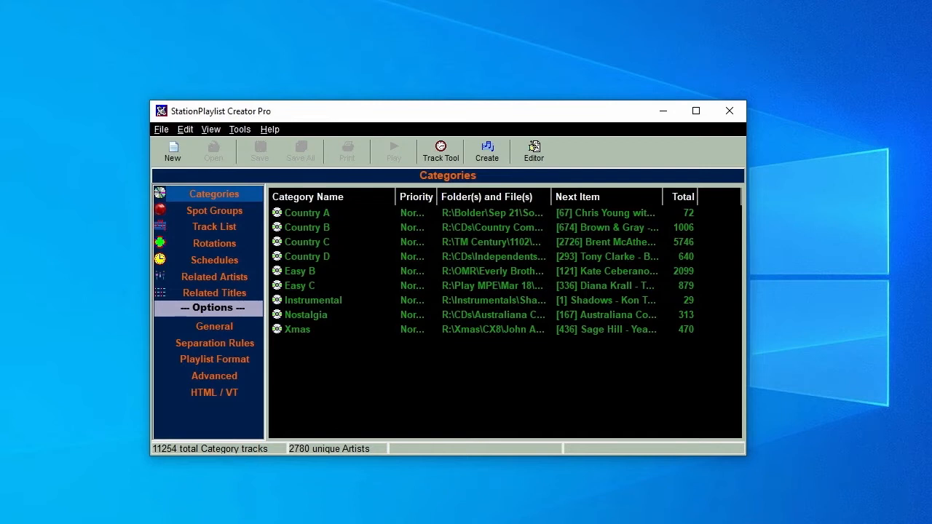
- Start a new category named Country Female 80s and add drive R: with its subfolders as the track source
{"action": "left_click", "coordinate": [167, 152]}
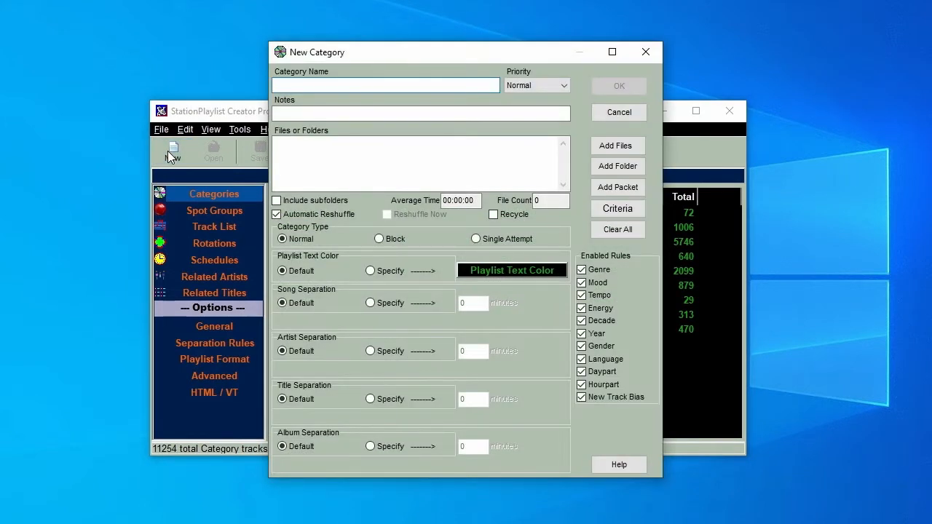
{"action": "type", "text": "Coun"}
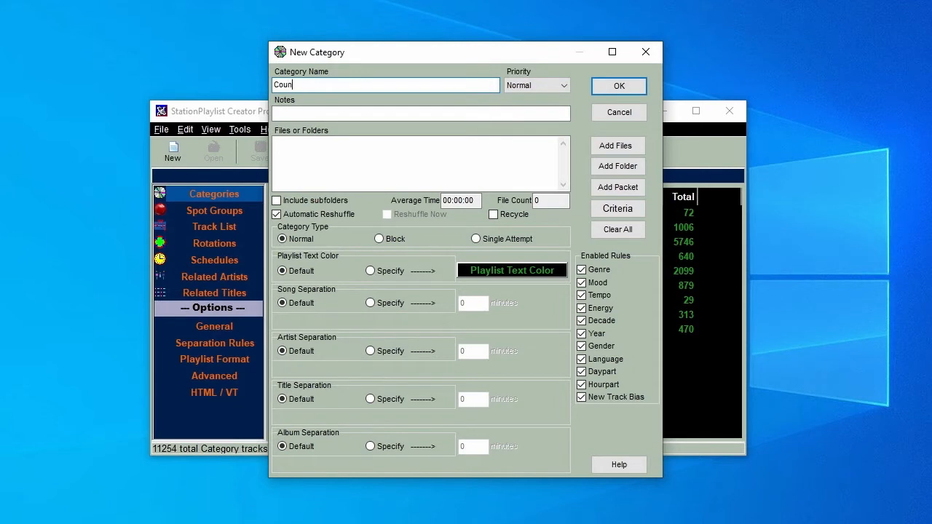
{"action": "type", "text": "try Female 80s"}
{"action": "left_click", "coordinate": [617, 166]}
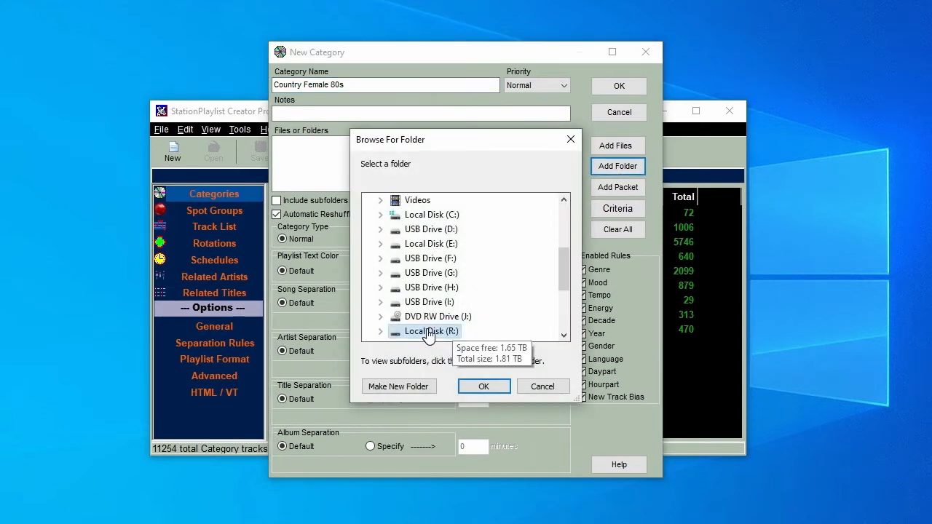
{"action": "left_click", "coordinate": [481, 385]}
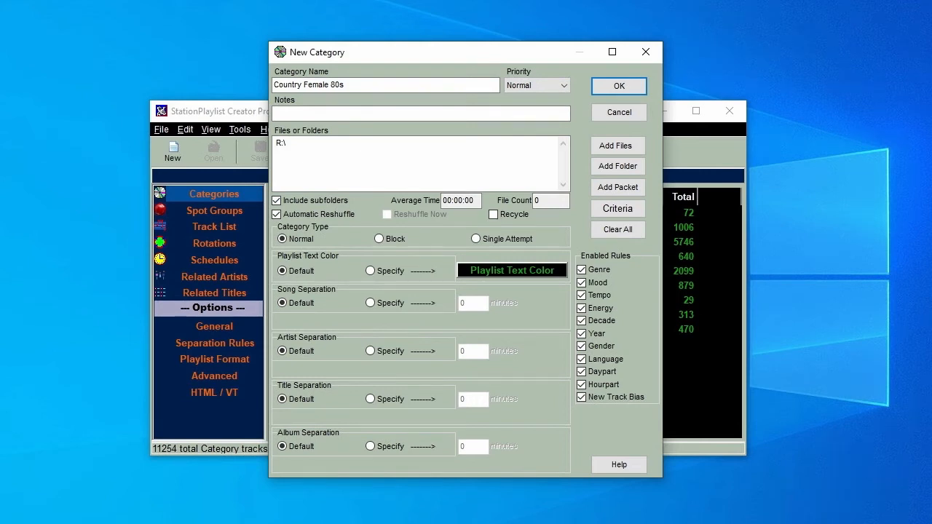
- Define the new category's track criteria, including gender, then create the category and save all changes
{"action": "left_click", "coordinate": [614, 209]}
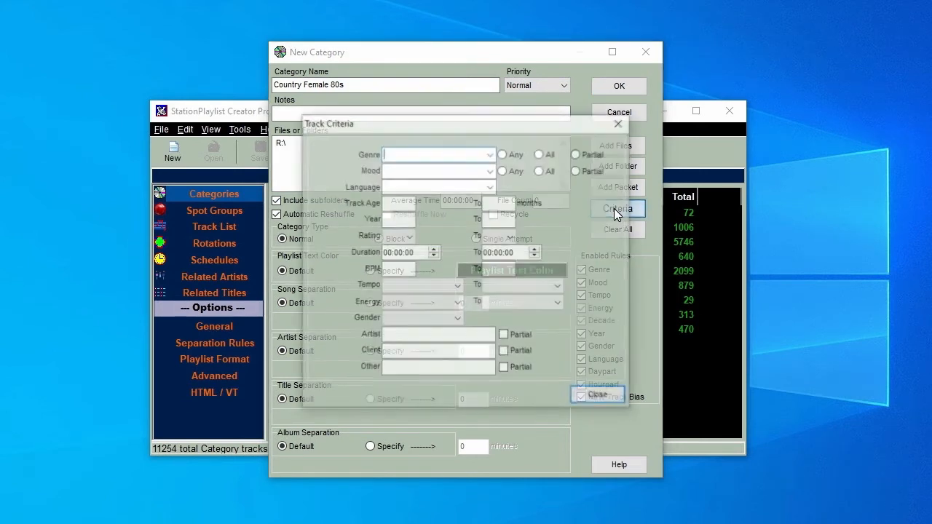
{"action": "left_click", "coordinate": [459, 318]}
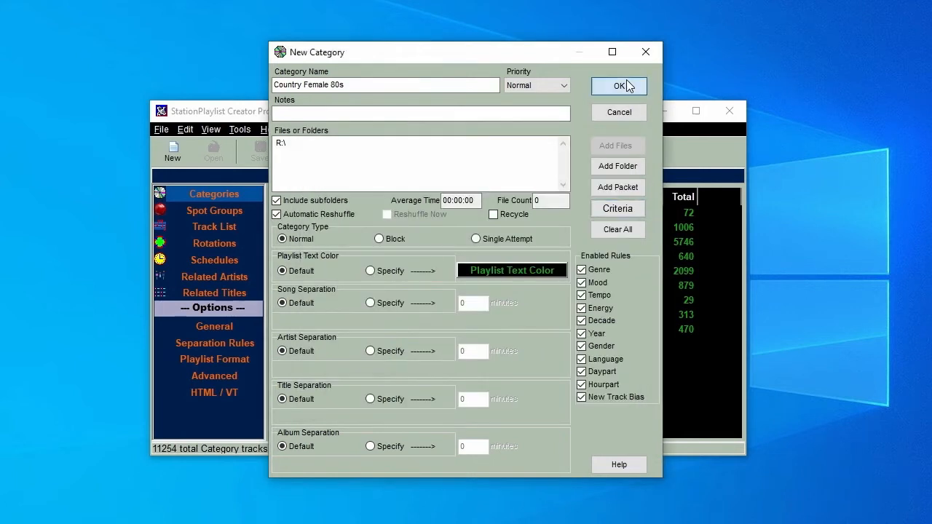
{"action": "left_click", "coordinate": [628, 86]}
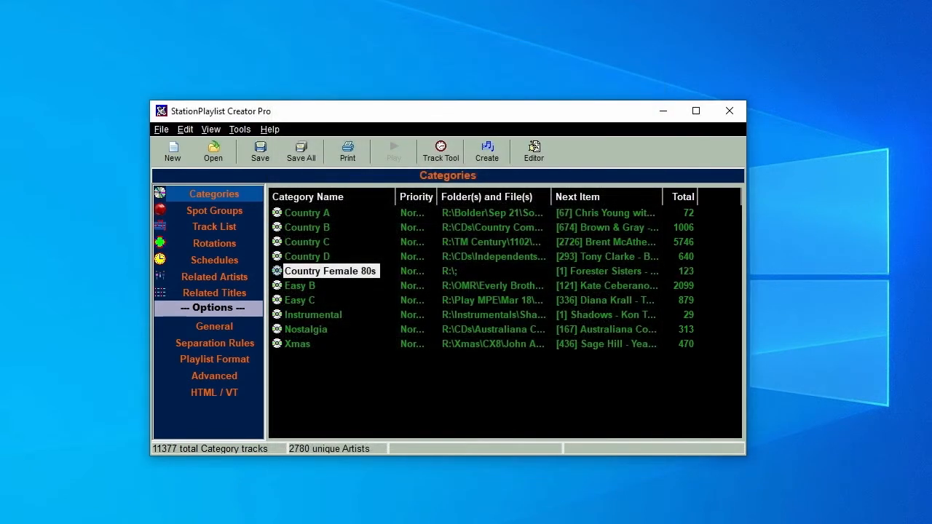
{"action": "left_click", "coordinate": [292, 145]}
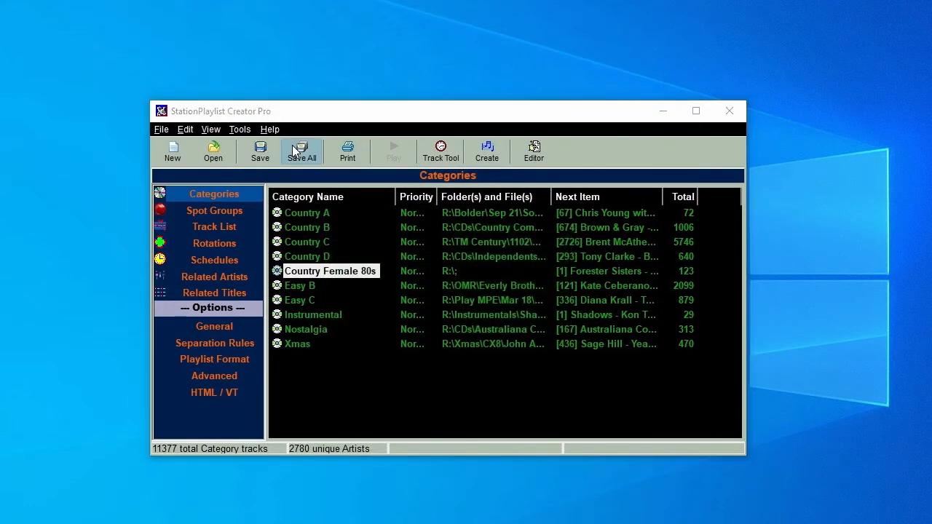
- Look through the track list of the Country Female 80s category, then return to the categories list
{"action": "left_click", "coordinate": [228, 226]}
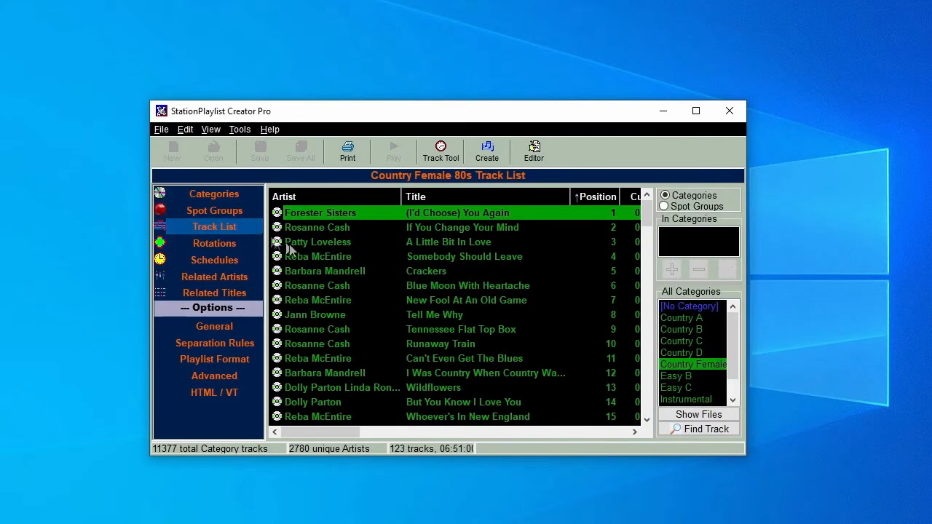
{"action": "scroll", "coordinate": [410, 284], "scroll_direction": "down", "scroll_amount": 7}
{"action": "scroll", "coordinate": [410, 284], "scroll_direction": "down", "scroll_amount": 11}
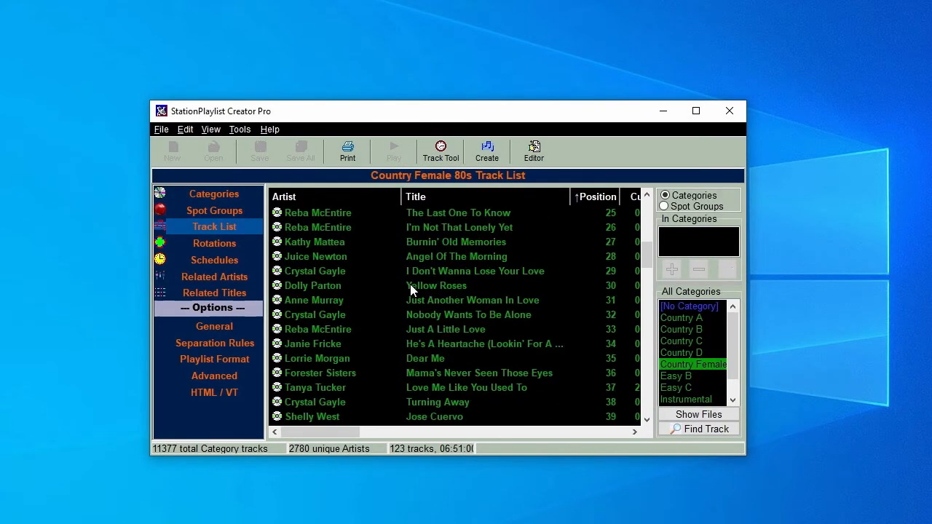
{"action": "scroll", "coordinate": [410, 284], "scroll_direction": "down", "scroll_amount": 3}
{"action": "scroll", "coordinate": [410, 284], "scroll_direction": "up", "scroll_amount": 9}
{"action": "scroll", "coordinate": [410, 284], "scroll_direction": "up", "scroll_amount": 12}
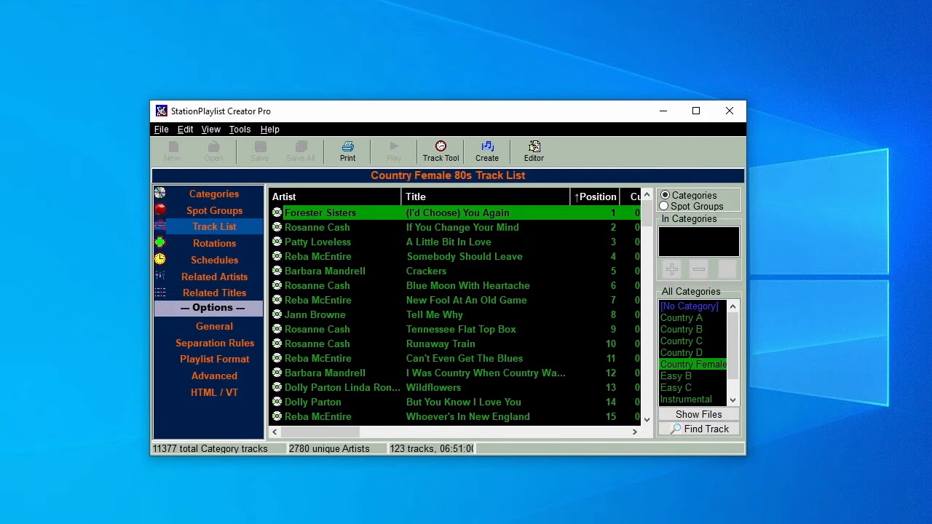
{"action": "left_click", "coordinate": [214, 195]}
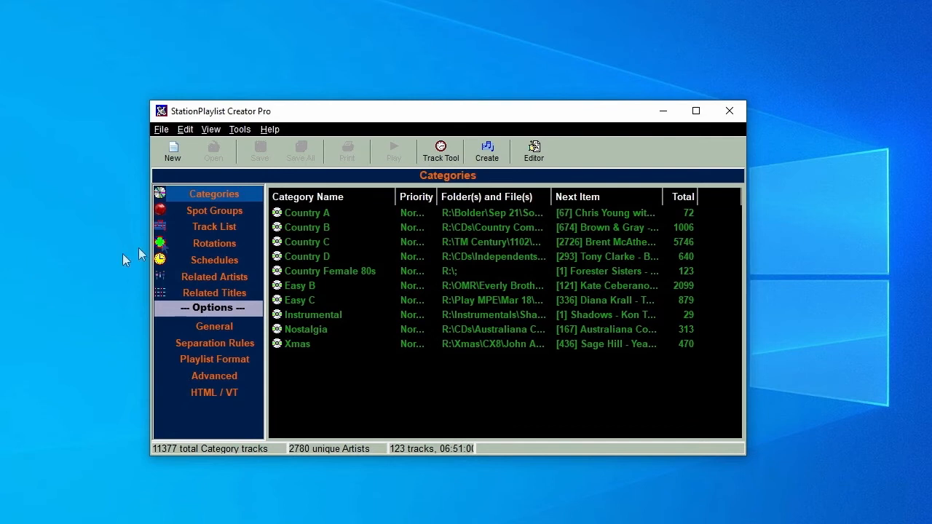
- Start a new spot group and name it Station IDs
{"action": "left_click", "coordinate": [221, 212]}
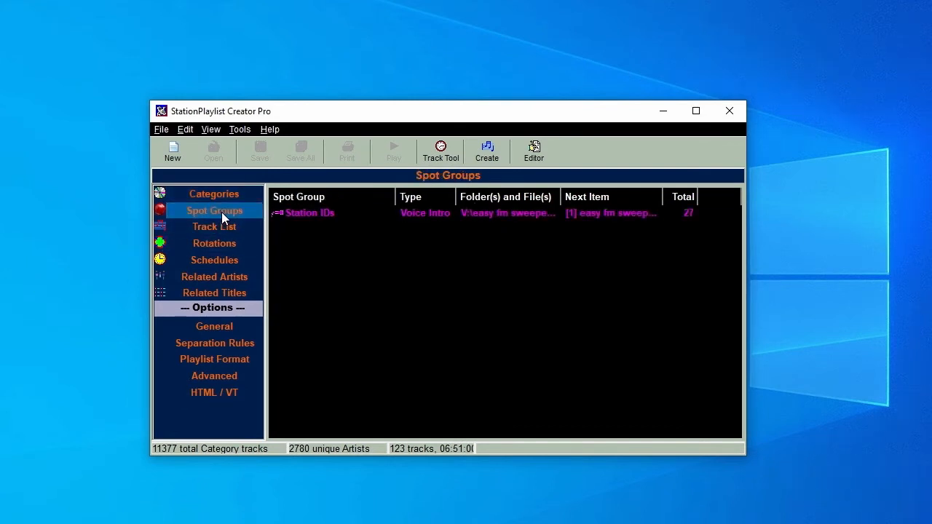
{"action": "left_click", "coordinate": [176, 150]}
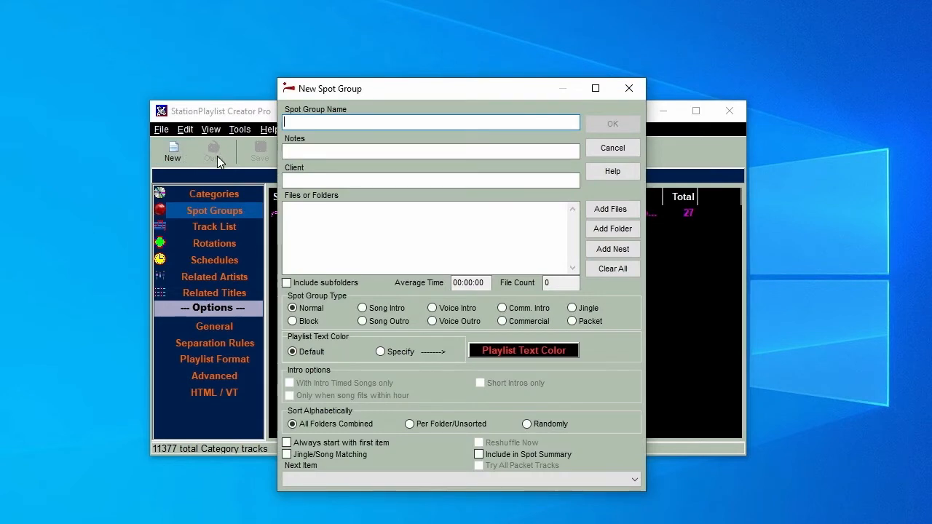
{"action": "type", "text": "S"}
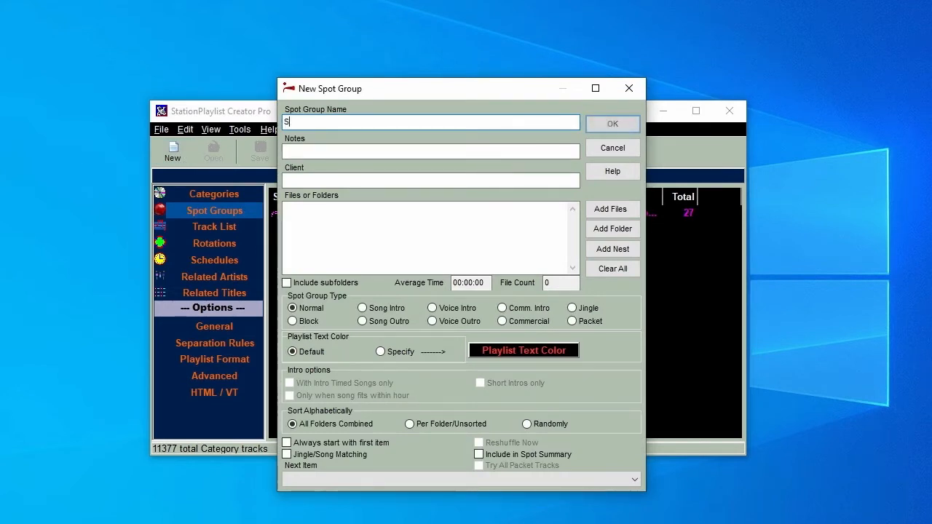
{"action": "type", "text": "tation IDs"}
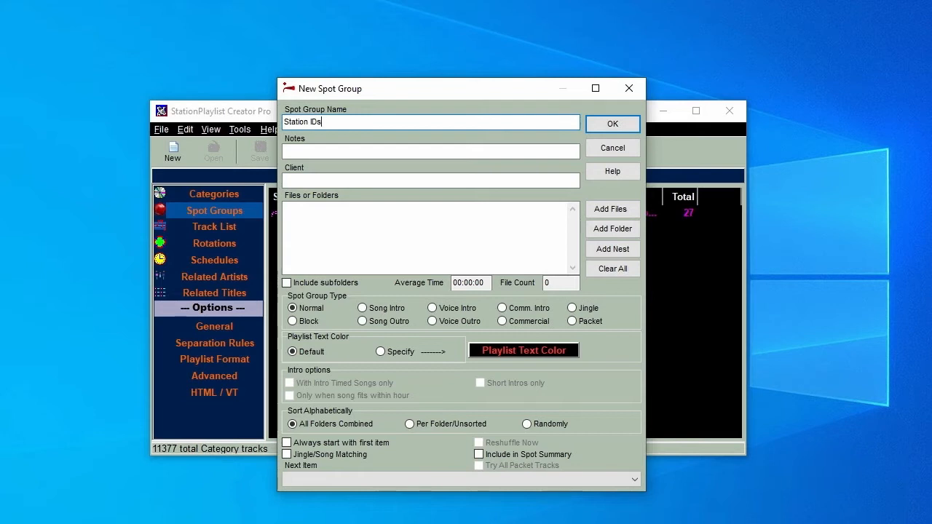
- Complete the Station IDs spot group as a randomly sorted Voice Intro from V:\easy fm sweepers, then save all changes
{"action": "left_click", "coordinate": [613, 229]}
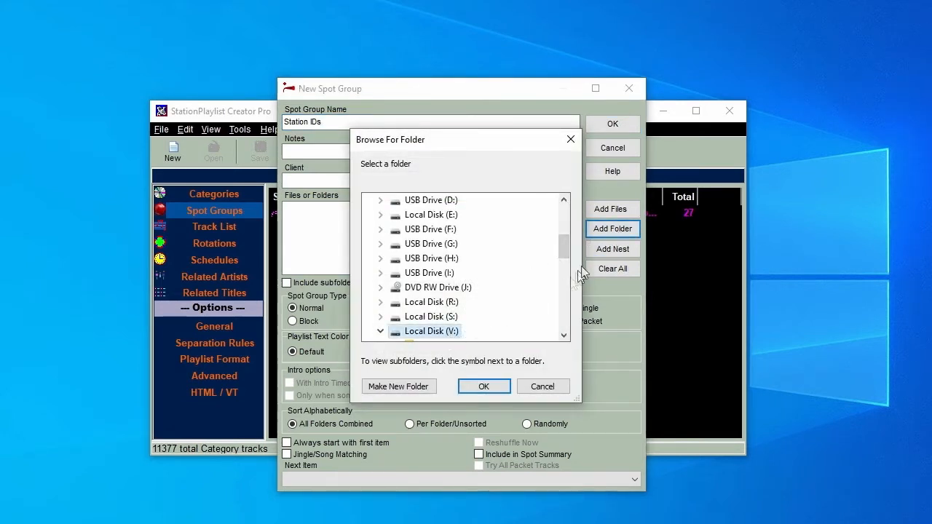
{"action": "left_click", "coordinate": [483, 386]}
{"action": "left_click", "coordinate": [432, 308]}
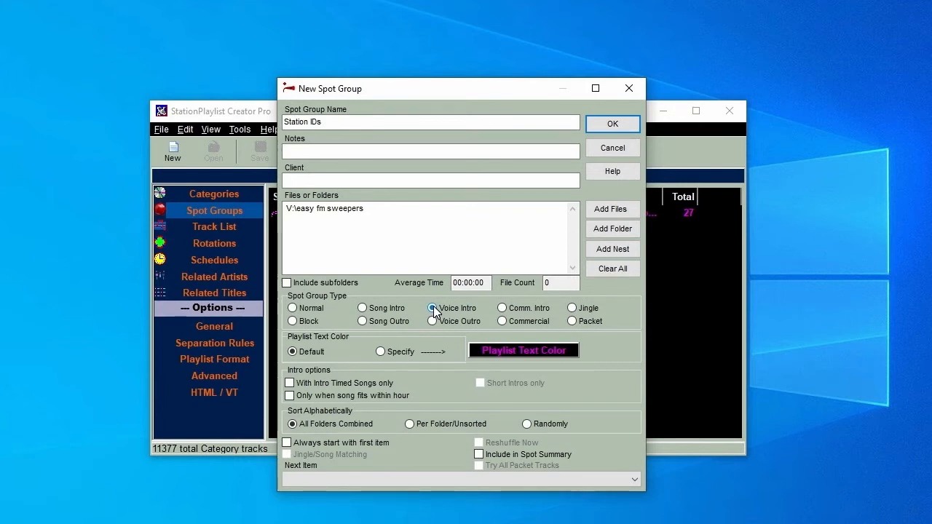
{"action": "left_click", "coordinate": [526, 424]}
{"action": "left_click", "coordinate": [604, 128]}
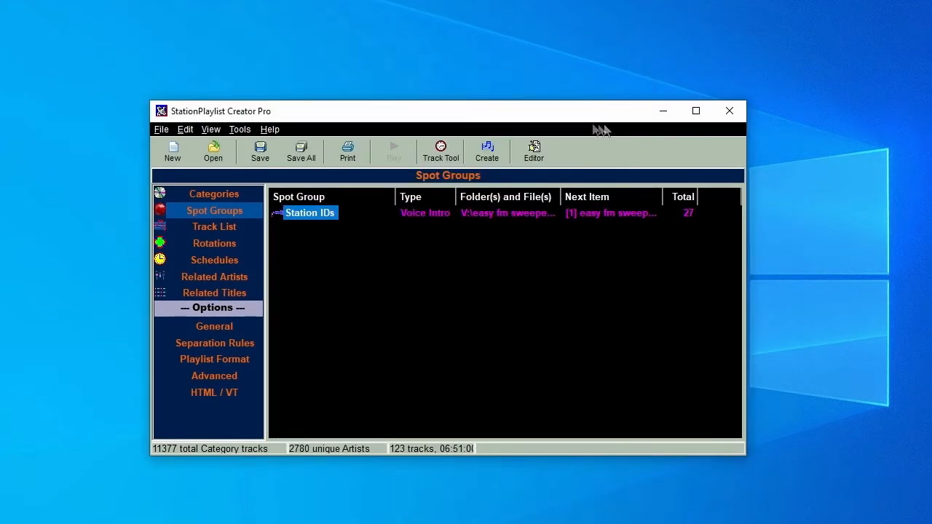
{"action": "left_click", "coordinate": [299, 153]}
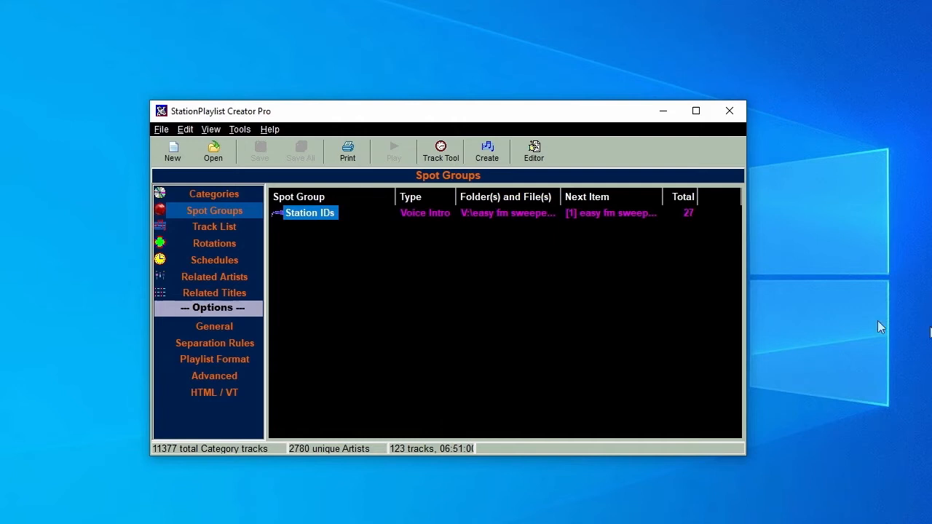
- Start a new rotation and name it Hour 1
{"action": "left_click", "coordinate": [223, 248]}
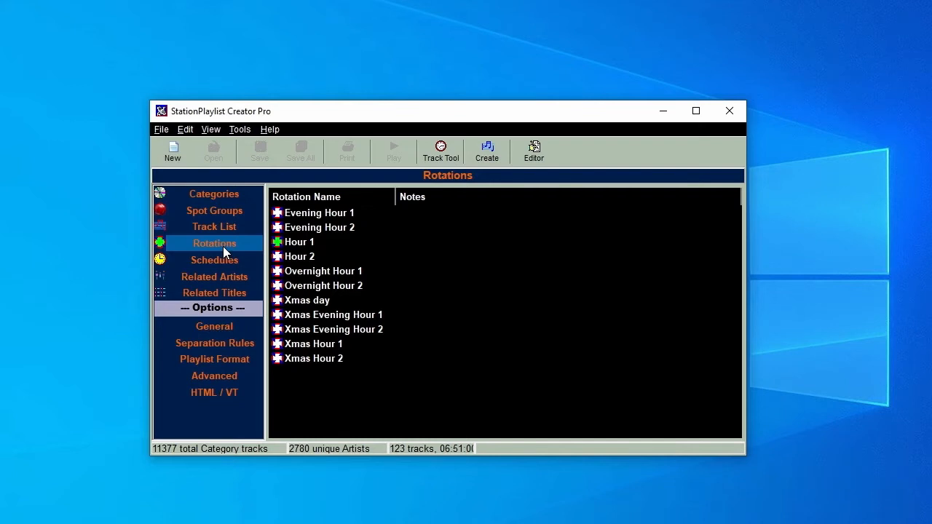
{"action": "left_click", "coordinate": [171, 145]}
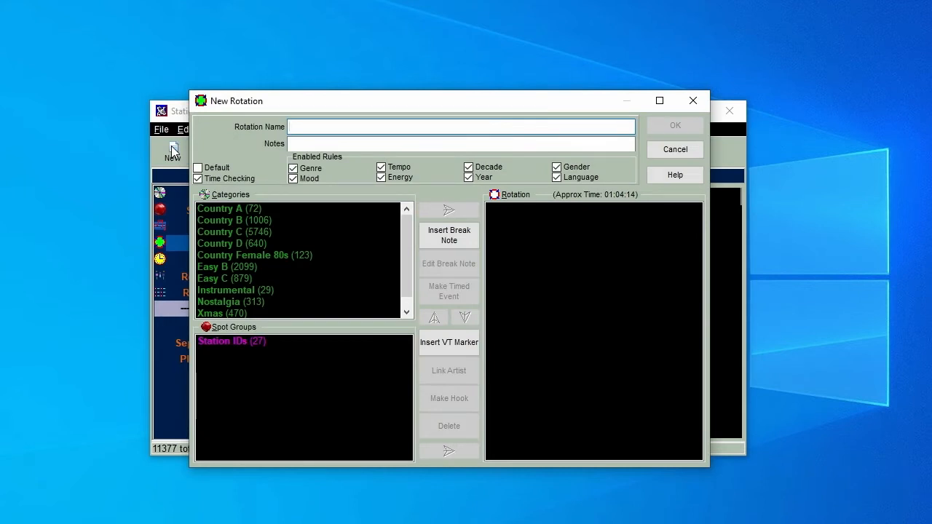
{"action": "type", "text": "Hour 1"}
- Add the Station IDs spot group to the Hour 1 rotation, followed by the Country B category
{"action": "left_click", "coordinate": [245, 342]}
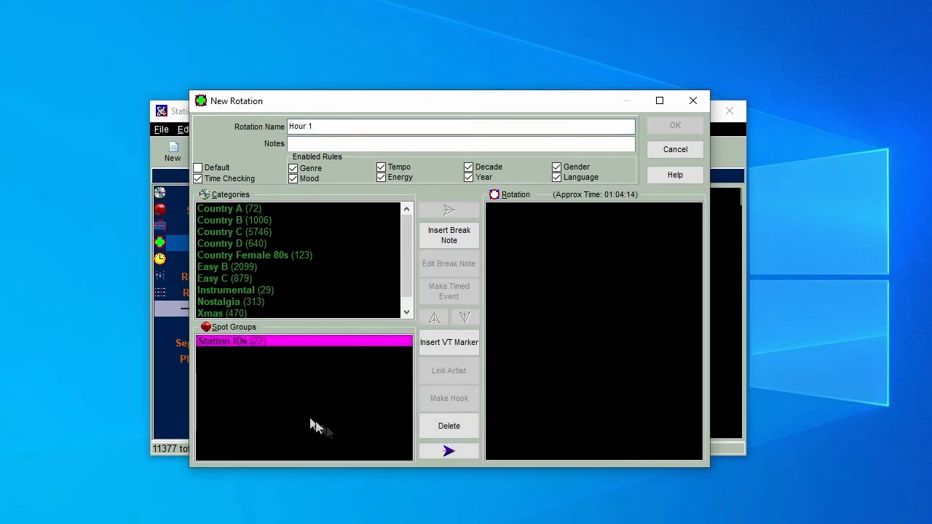
{"action": "left_click", "coordinate": [449, 452]}
{"action": "left_click", "coordinate": [241, 221]}
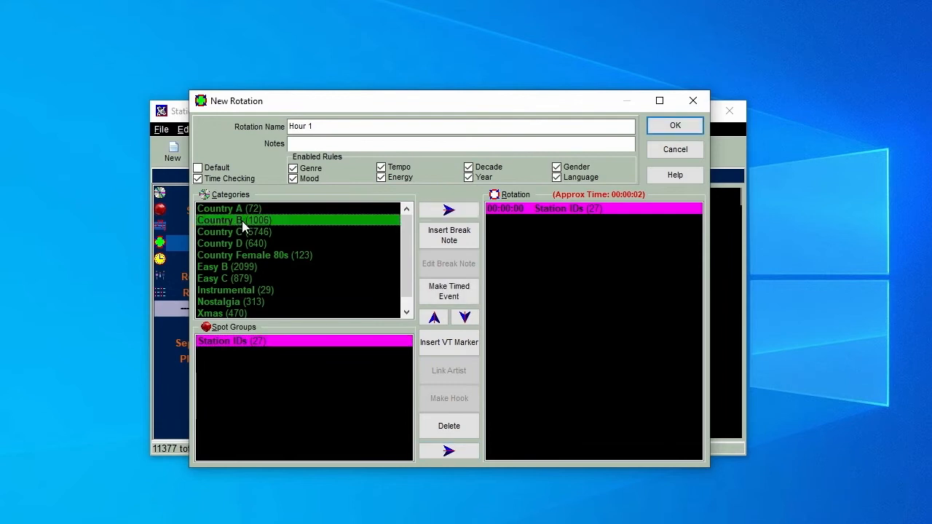
{"action": "left_click", "coordinate": [452, 215]}
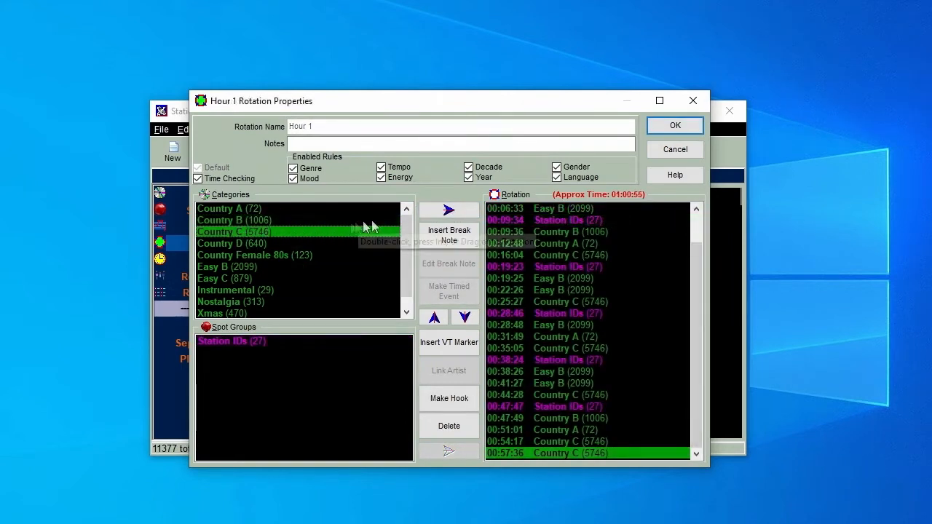
- Append the Country C category to the end of the Hour 1 rotation, then accept it and save all changes
{"action": "left_click", "coordinate": [446, 213]}
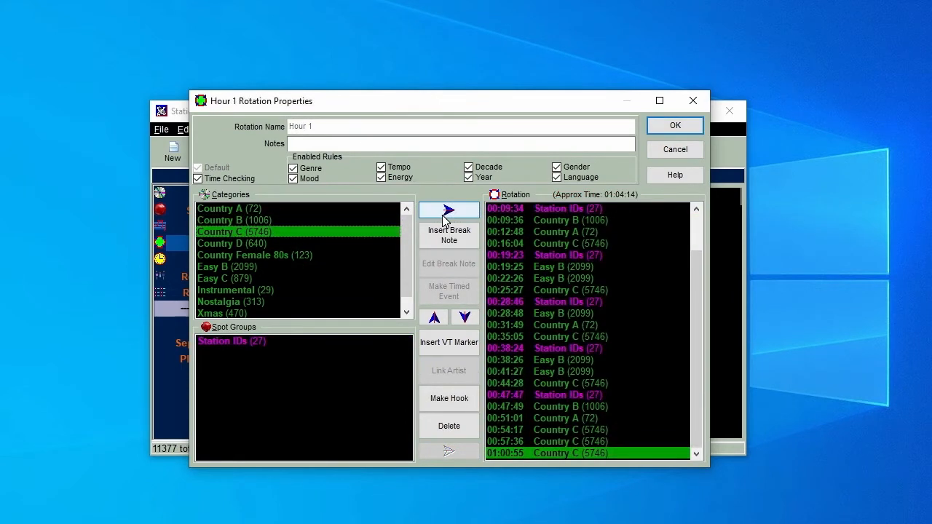
{"action": "left_click", "coordinate": [678, 127]}
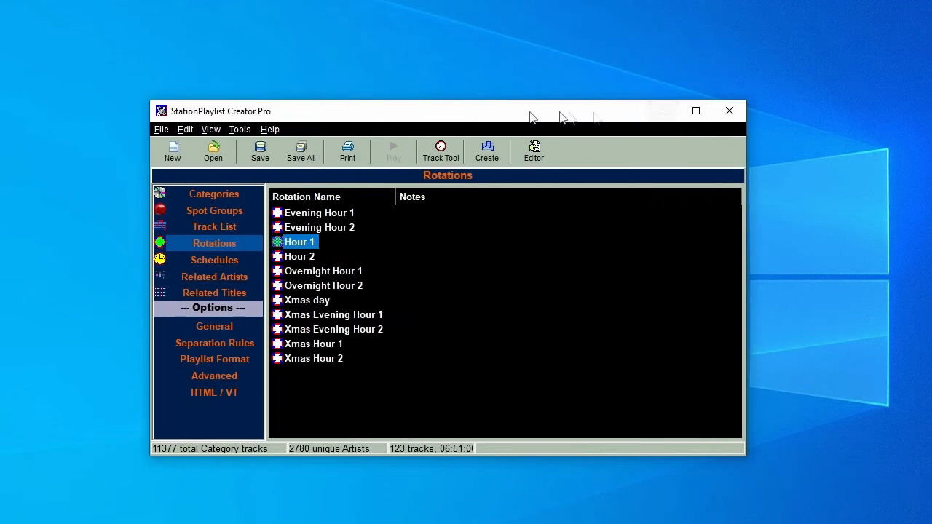
{"action": "left_click", "coordinate": [291, 152]}
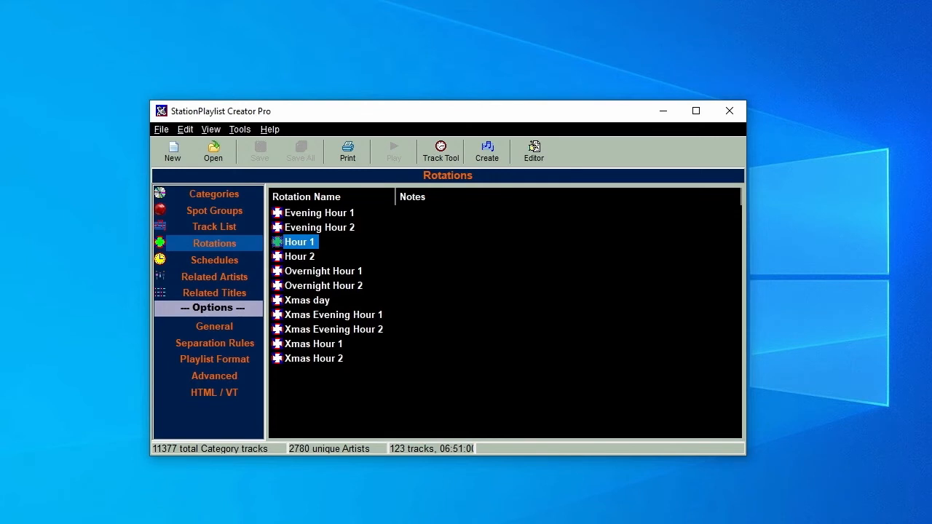
{"action": "left_click", "coordinate": [534, 147]}
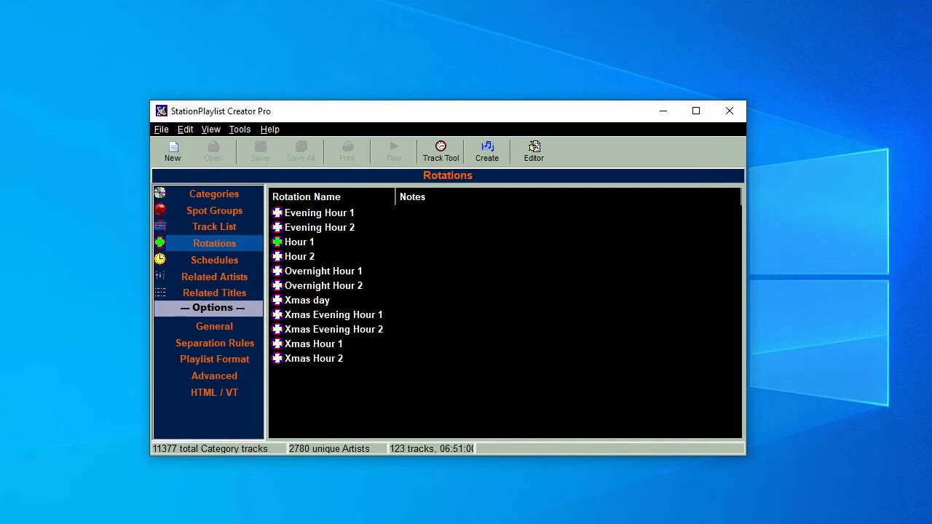
- Start a new schedule and name it Daily
{"action": "left_click", "coordinate": [201, 259]}
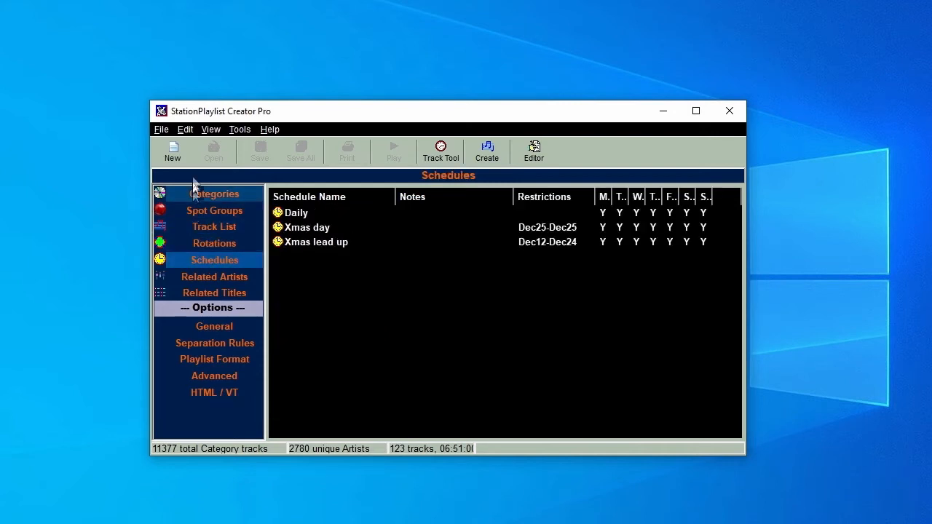
{"action": "left_click", "coordinate": [175, 152]}
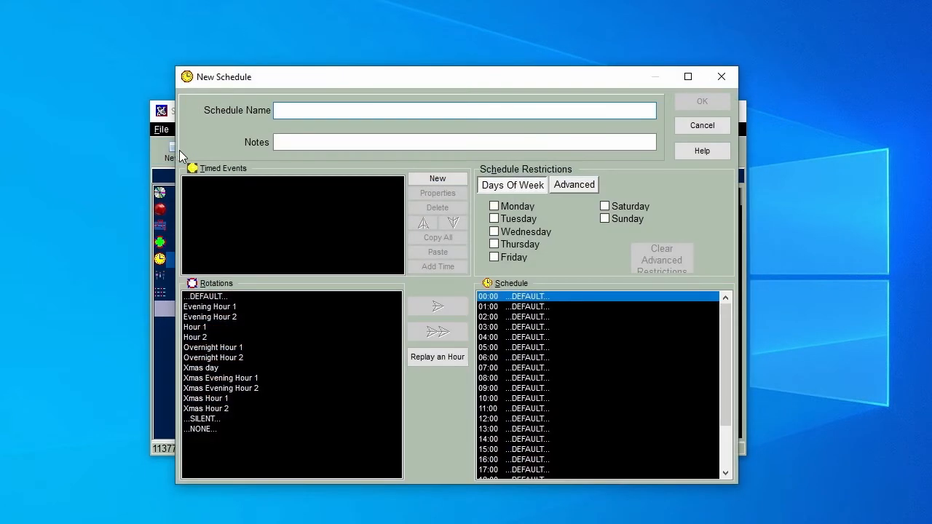
{"action": "type", "text": "Daily"}
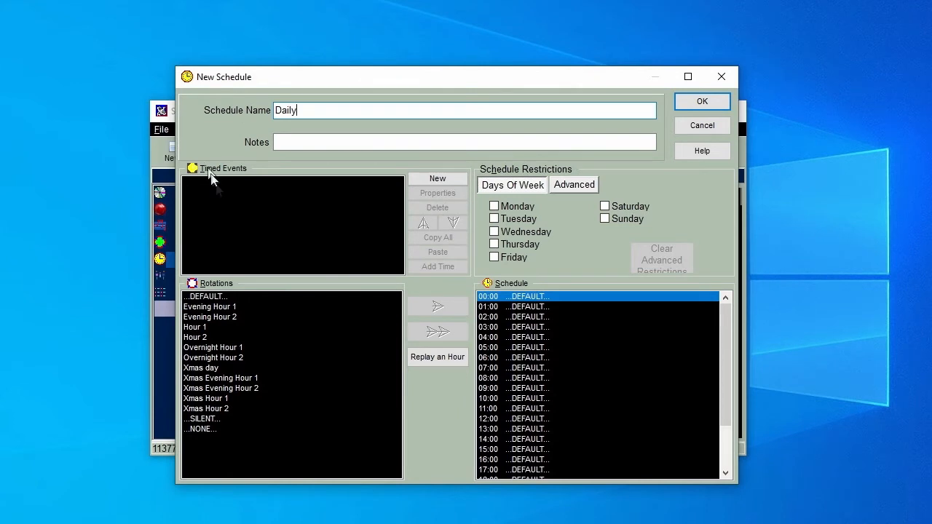
- Assign the Overnight Hour 1 rotation to 00:00 and Overnight Hour 2 to 01:00 in the Daily schedule
{"action": "left_click", "coordinate": [241, 346]}
{"action": "left_click", "coordinate": [421, 306]}
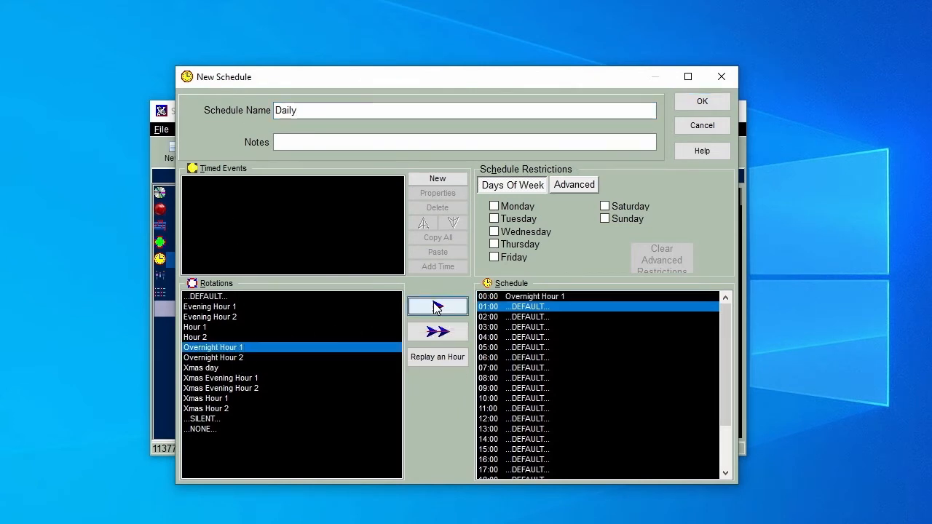
{"action": "left_click", "coordinate": [226, 358]}
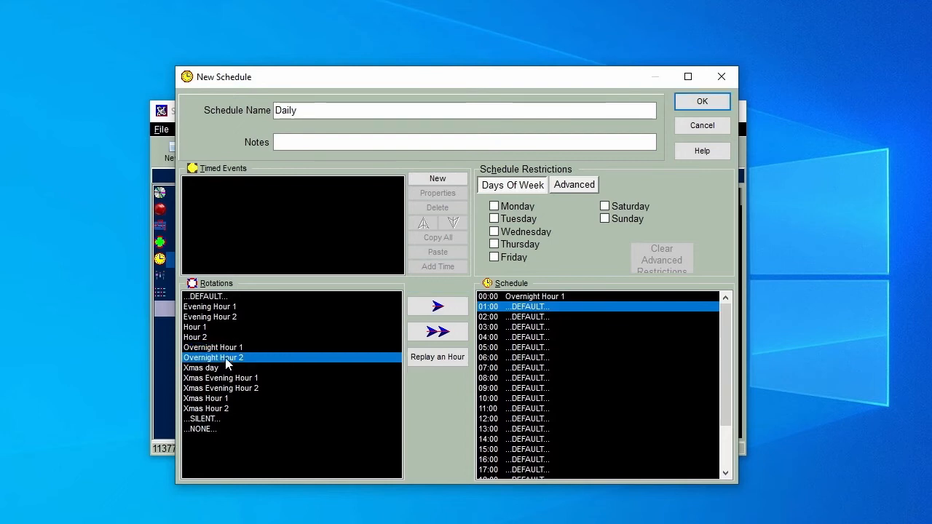
{"action": "left_click", "coordinate": [427, 311]}
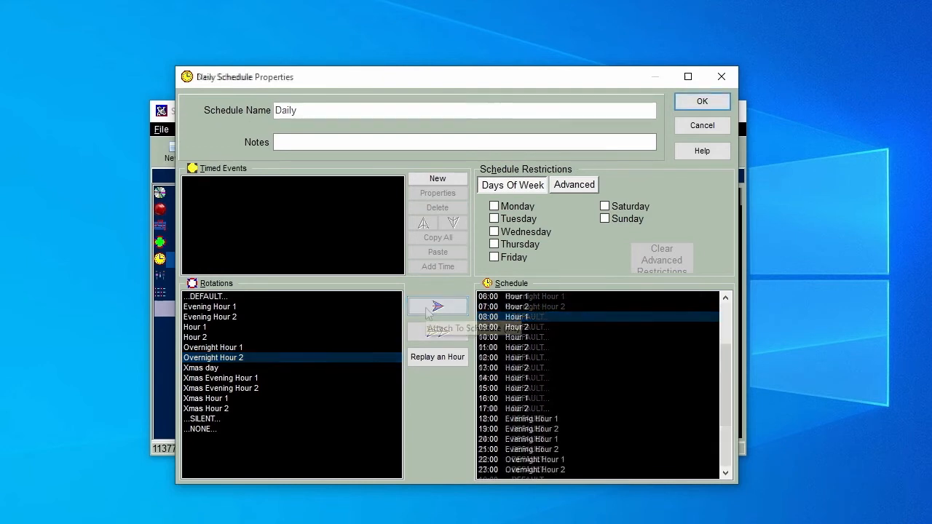
- Enable the Daily schedule for every day from Monday to Sunday, then accept it and save all changes
{"action": "left_click", "coordinate": [494, 206]}
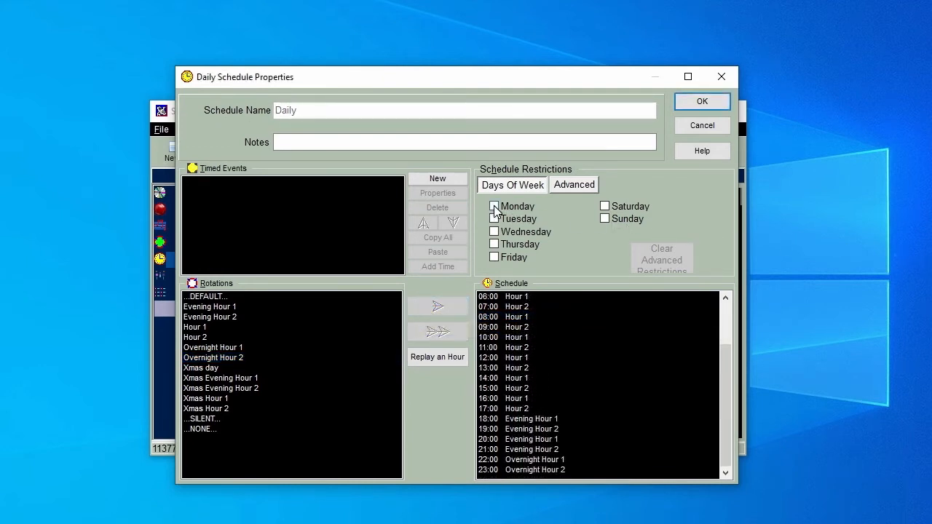
{"action": "left_click", "coordinate": [495, 220]}
{"action": "left_click", "coordinate": [495, 232]}
{"action": "left_click", "coordinate": [495, 244]}
{"action": "left_click", "coordinate": [495, 258]}
{"action": "left_click", "coordinate": [604, 206]}
{"action": "left_click", "coordinate": [606, 219]}
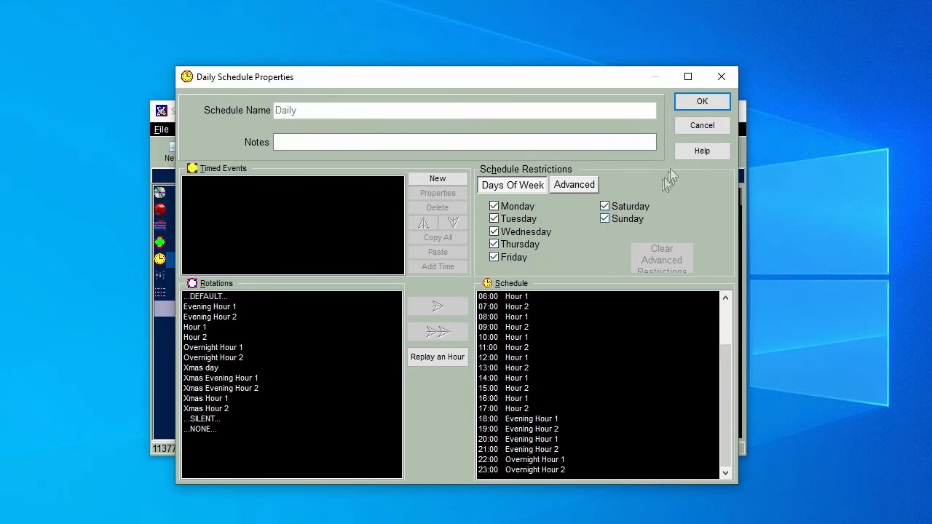
{"action": "left_click", "coordinate": [714, 102]}
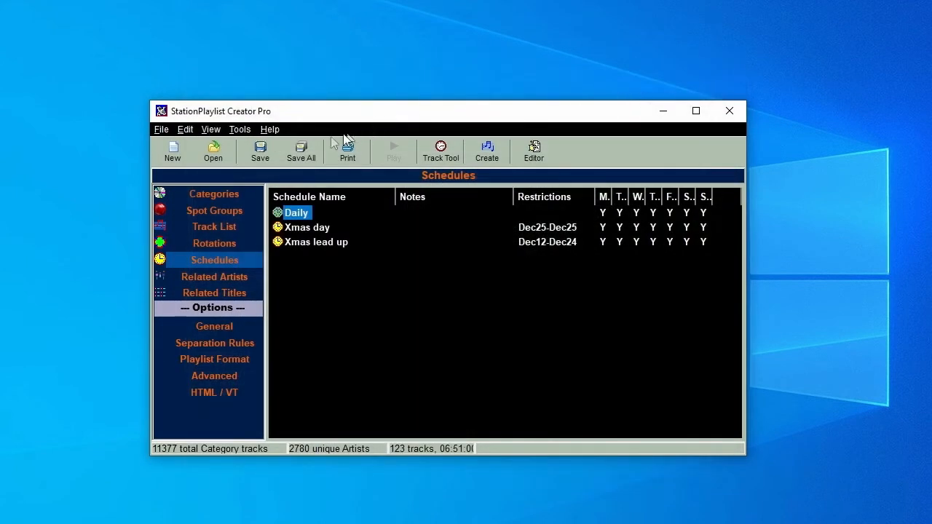
{"action": "left_click", "coordinate": [304, 151]}
- Examine the secondary artists in the related artists entry for Adam Harvey & Lee Kernaghan without changing it
{"action": "left_click", "coordinate": [217, 277]}
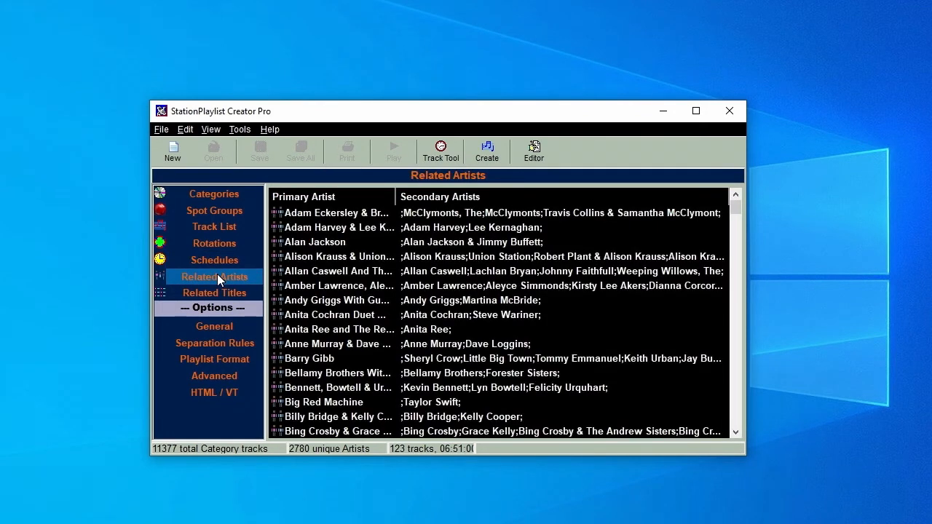
{"action": "double_click", "coordinate": [317, 228]}
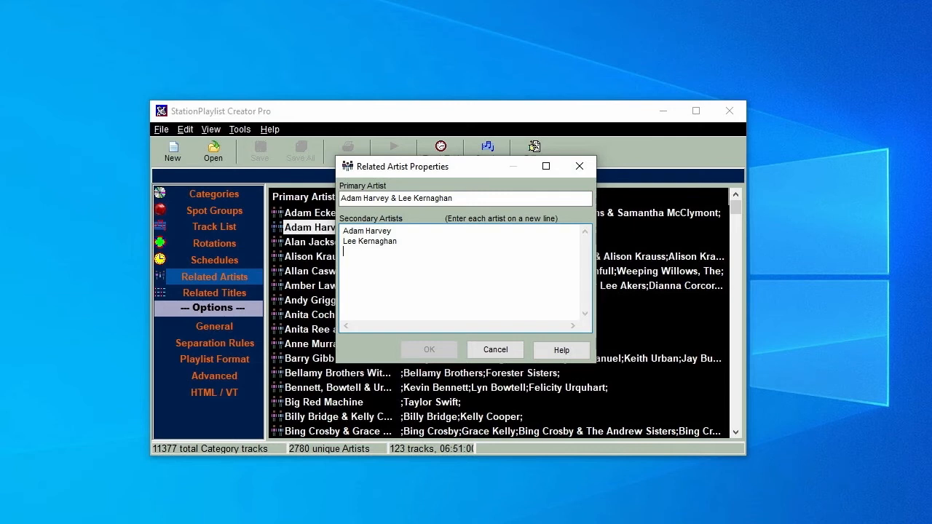
{"action": "left_click", "coordinate": [496, 350]}
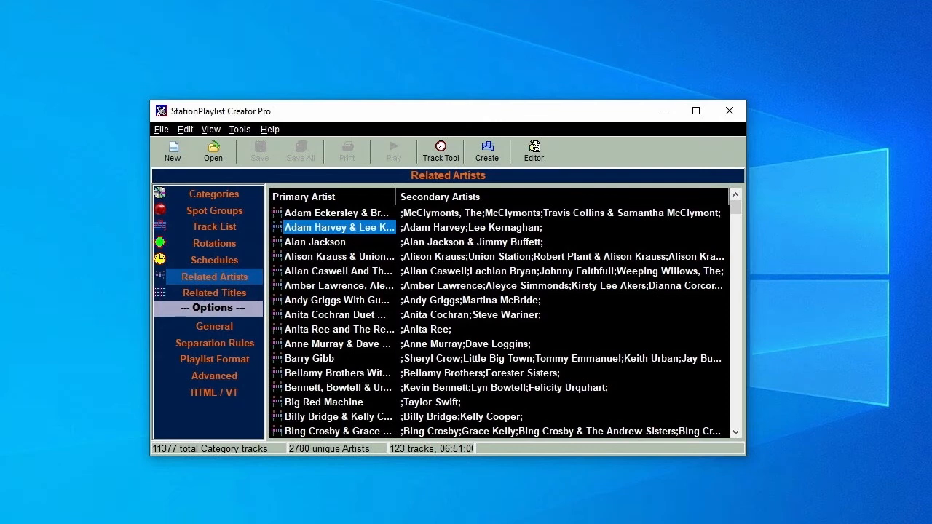
- Examine the alternative titles in the related titles entry for Adeste Fideles without changing it
{"action": "left_click", "coordinate": [234, 291]}
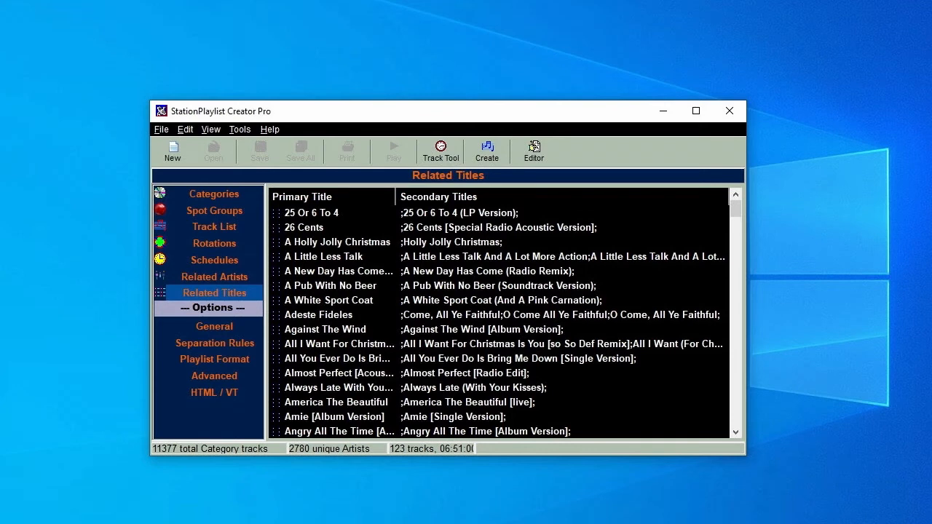
{"action": "left_click", "coordinate": [331, 316]}
{"action": "double_click", "coordinate": [330, 317]}
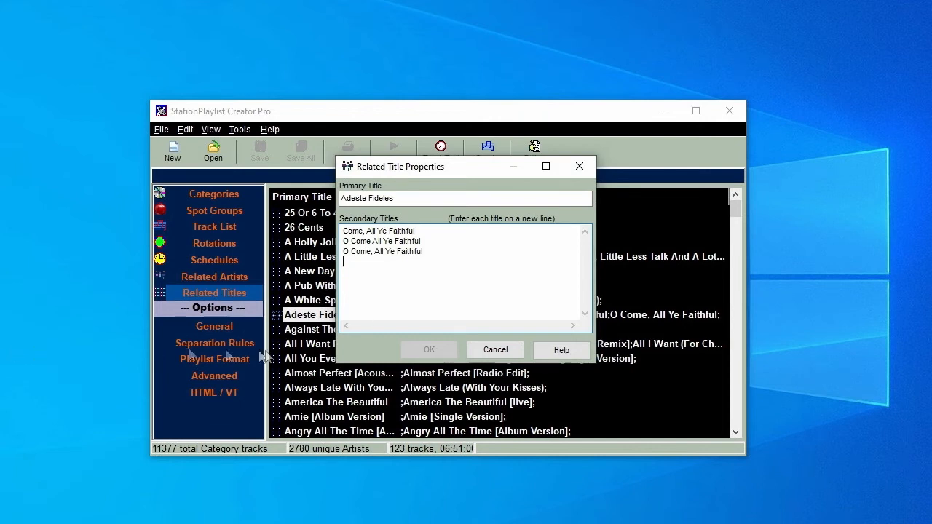
{"action": "left_click", "coordinate": [512, 351]}
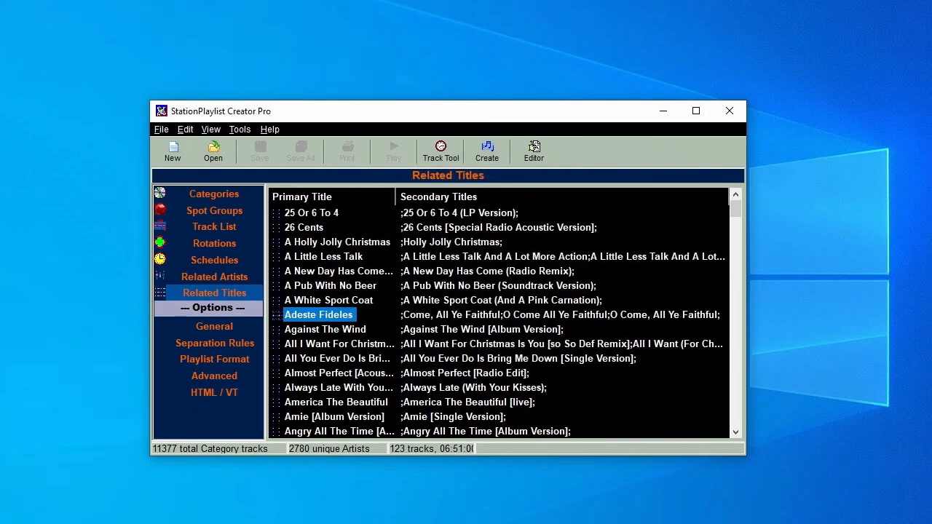
- Review the general options, separation rules and playlist format settings, including the available playlist format presets
{"action": "left_click", "coordinate": [215, 326]}
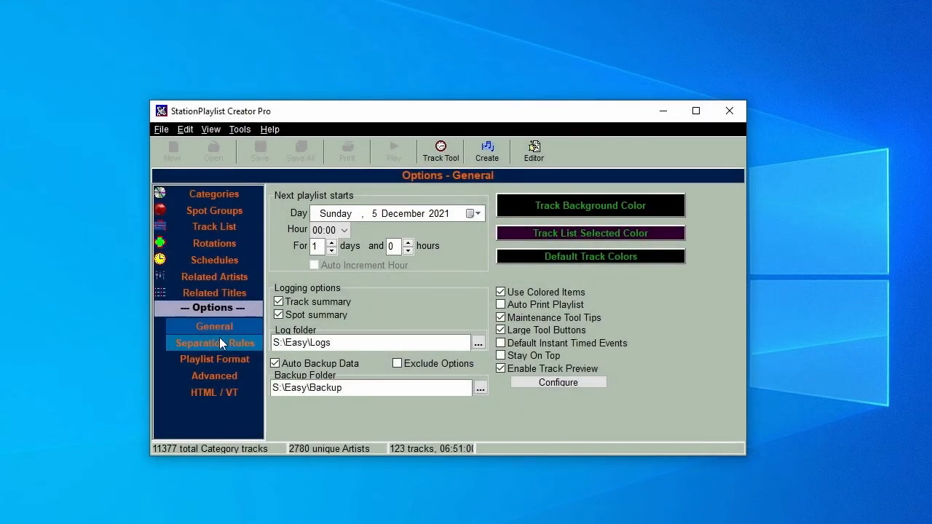
{"action": "left_click", "coordinate": [219, 337]}
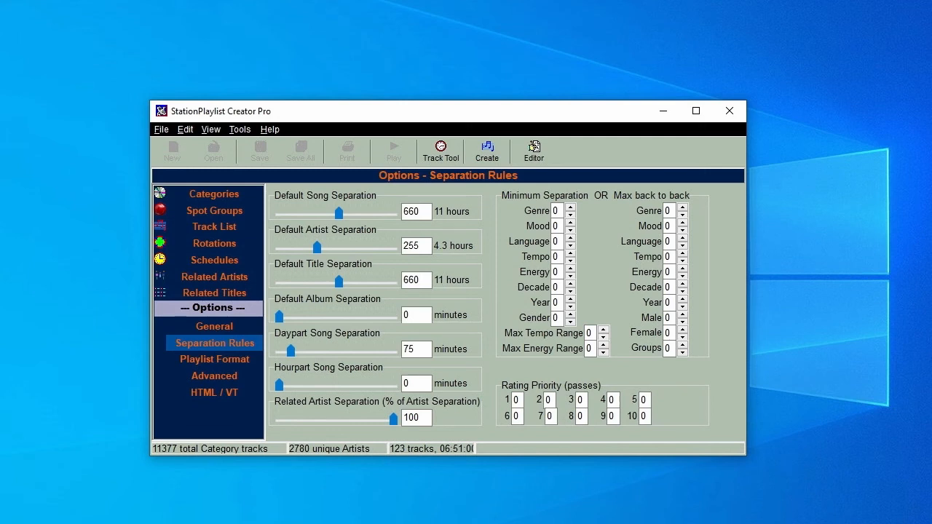
{"action": "left_click", "coordinate": [201, 358]}
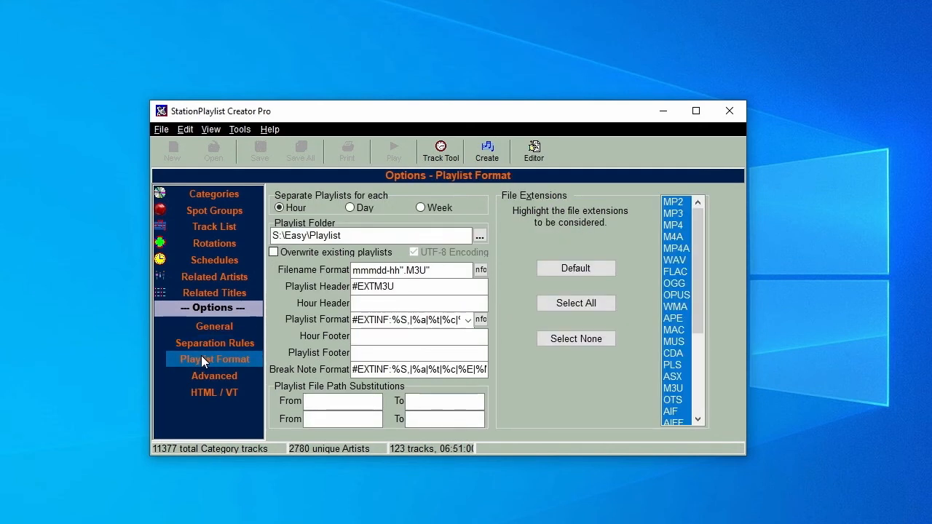
{"action": "left_click", "coordinate": [468, 321]}
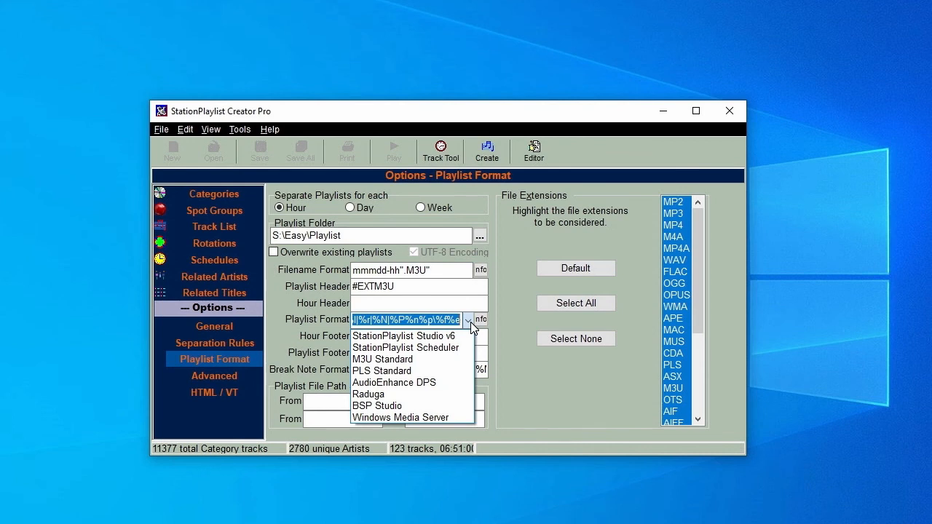
{"action": "left_click", "coordinate": [471, 322]}
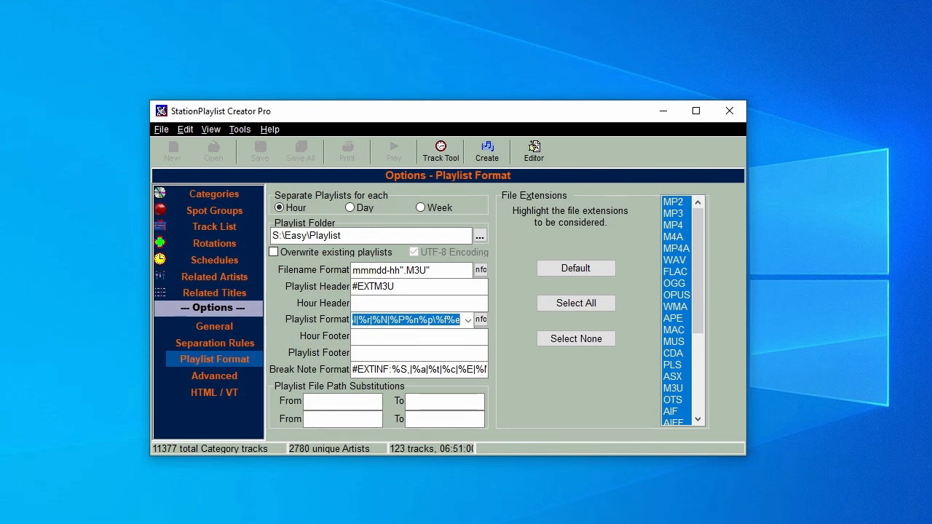
- Generate the playlists starting Sunday, 5 December 2021 at 00:00 for 1 day
{"action": "left_click", "coordinate": [487, 152]}
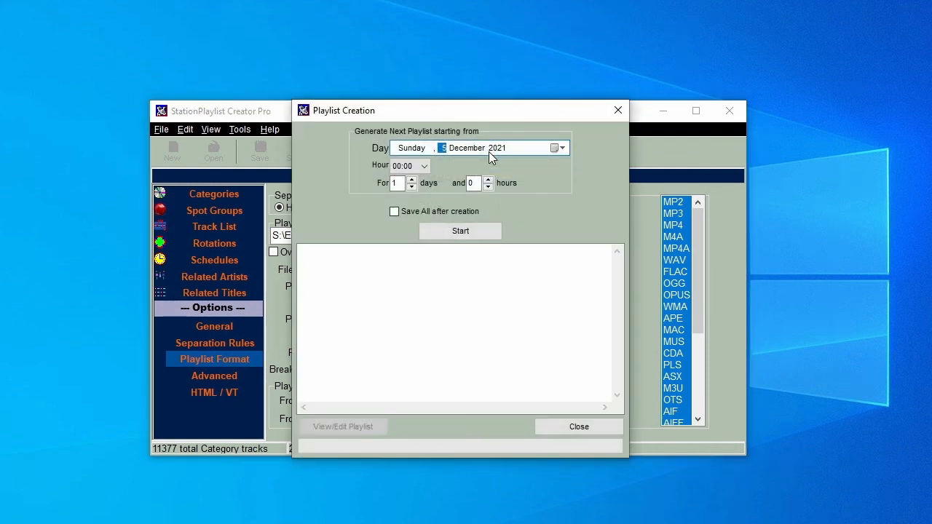
{"action": "left_click", "coordinate": [481, 232]}
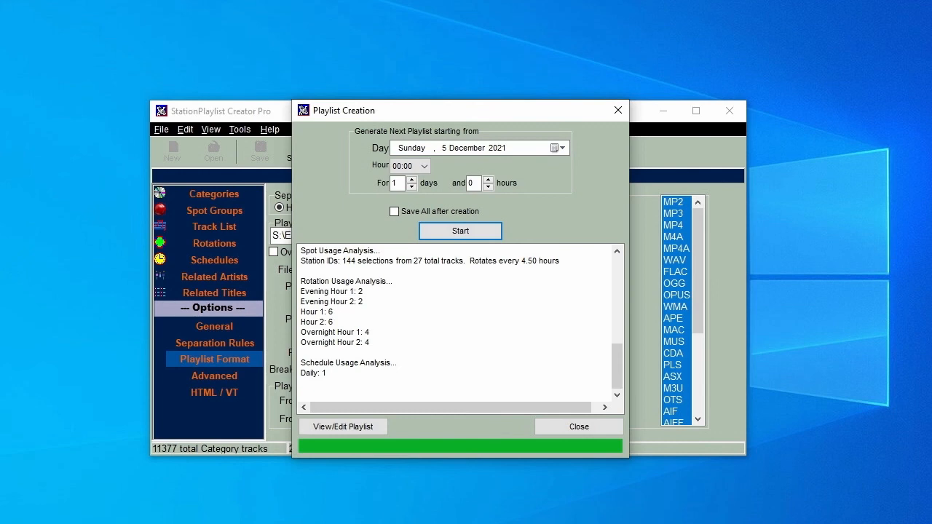
- Review the generated playlists for the 00:00 and 01:00 hours of Sunday, 5 December 2021, and close the playlist editor
{"action": "left_click", "coordinate": [332, 428]}
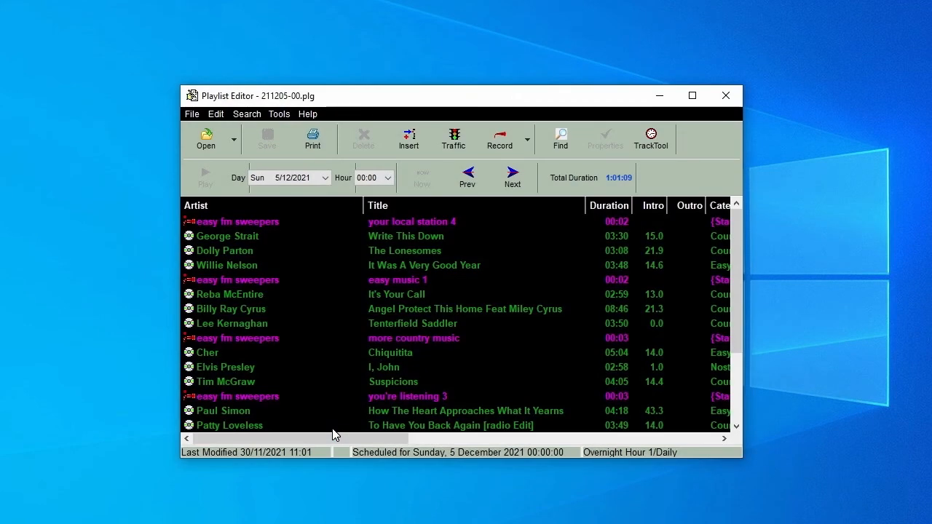
{"action": "scroll", "coordinate": [364, 370], "scroll_direction": "down", "scroll_amount": 3}
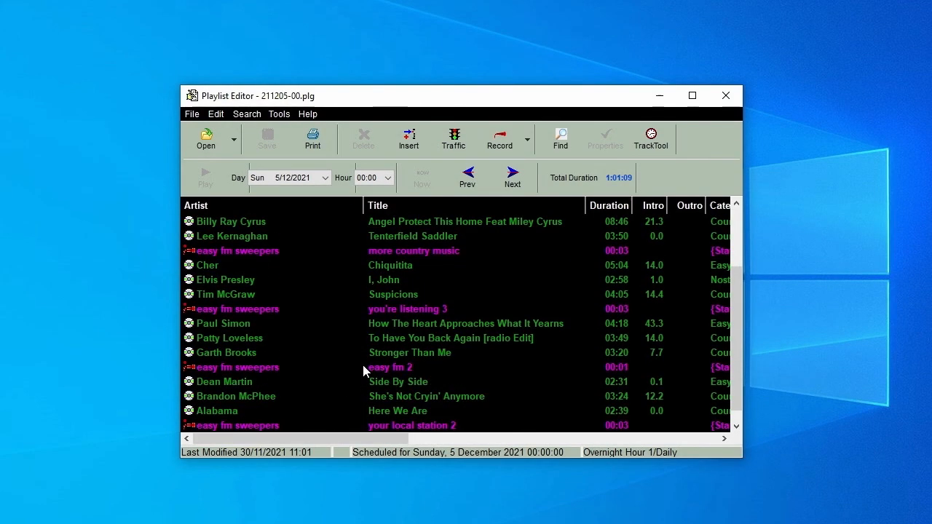
{"action": "scroll", "coordinate": [364, 370], "scroll_direction": "up", "scroll_amount": 3}
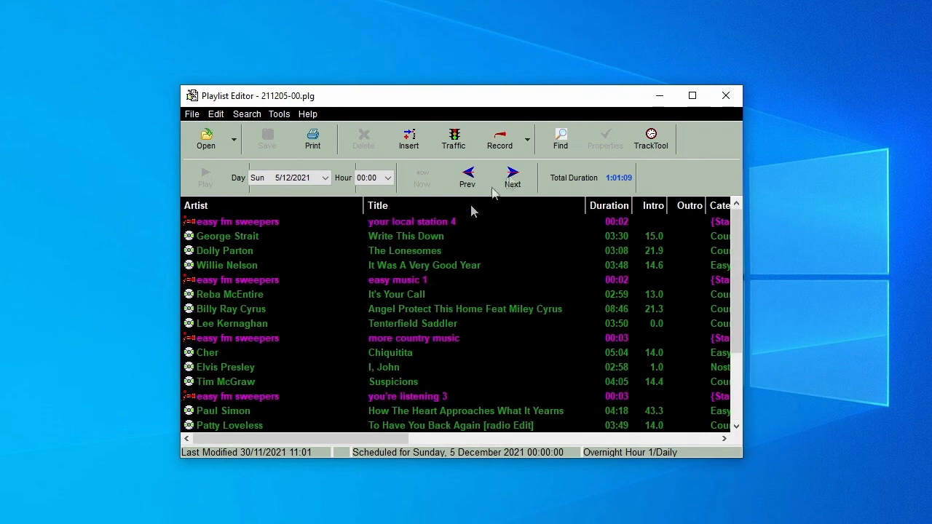
{"action": "left_click", "coordinate": [514, 175]}
{"action": "scroll", "coordinate": [441, 295], "scroll_direction": "down", "scroll_amount": 2}
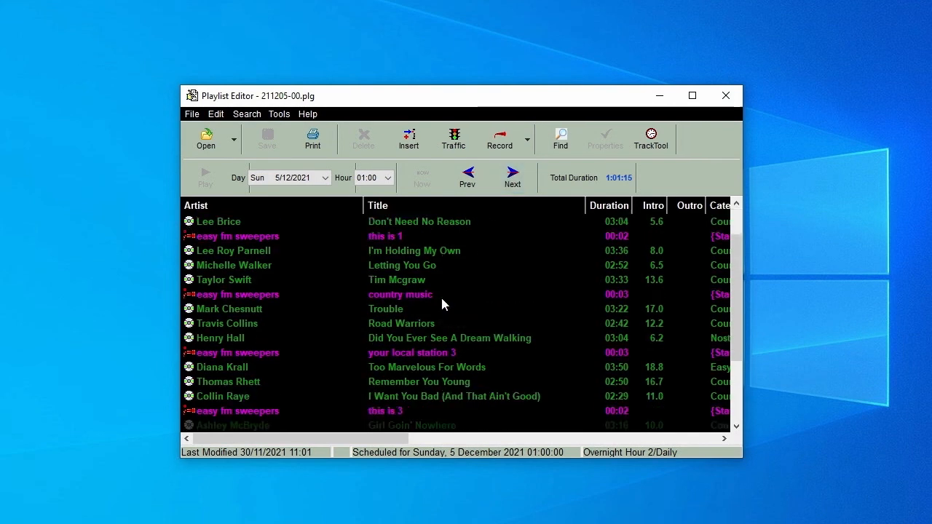
{"action": "scroll", "coordinate": [441, 298], "scroll_direction": "down", "scroll_amount": 2}
{"action": "scroll", "coordinate": [440, 298], "scroll_direction": "up", "scroll_amount": 3}
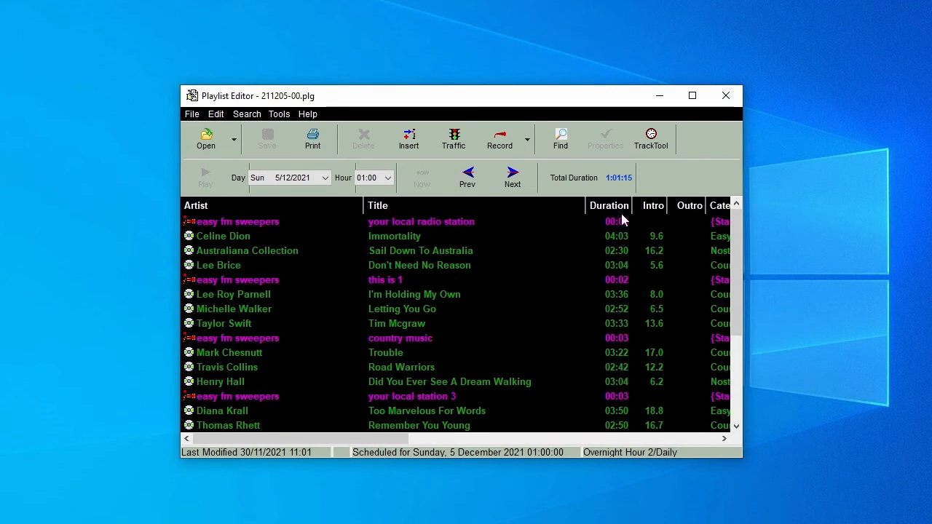
{"action": "left_click", "coordinate": [726, 95]}
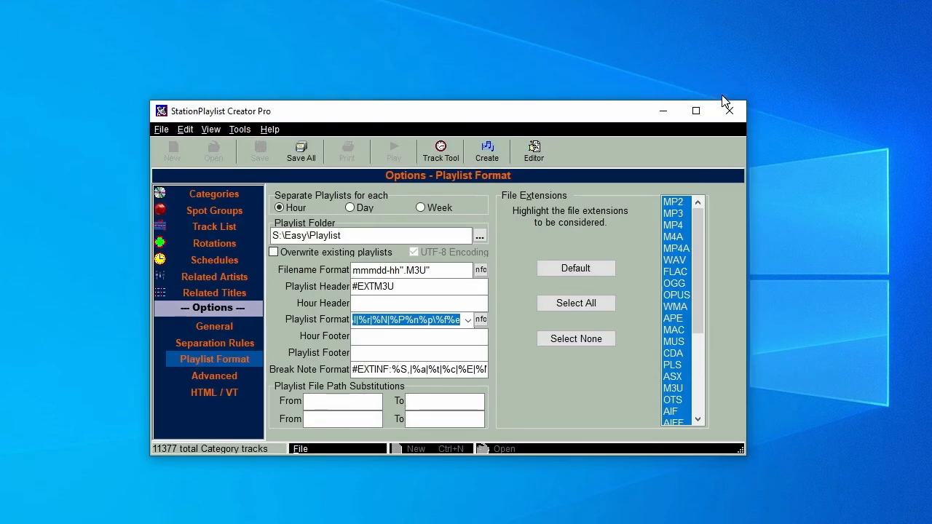
- Save all the changes in the playlist creator, including the category files
{"action": "left_click", "coordinate": [302, 150]}
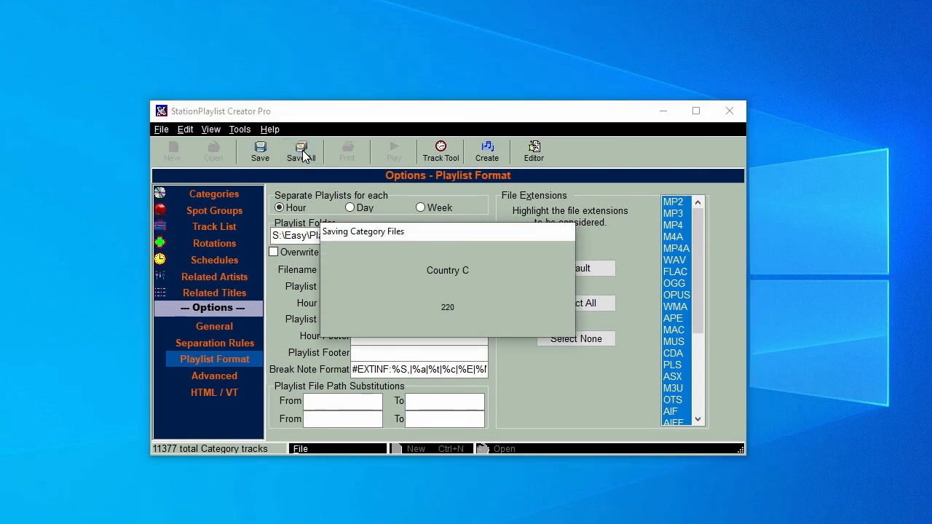